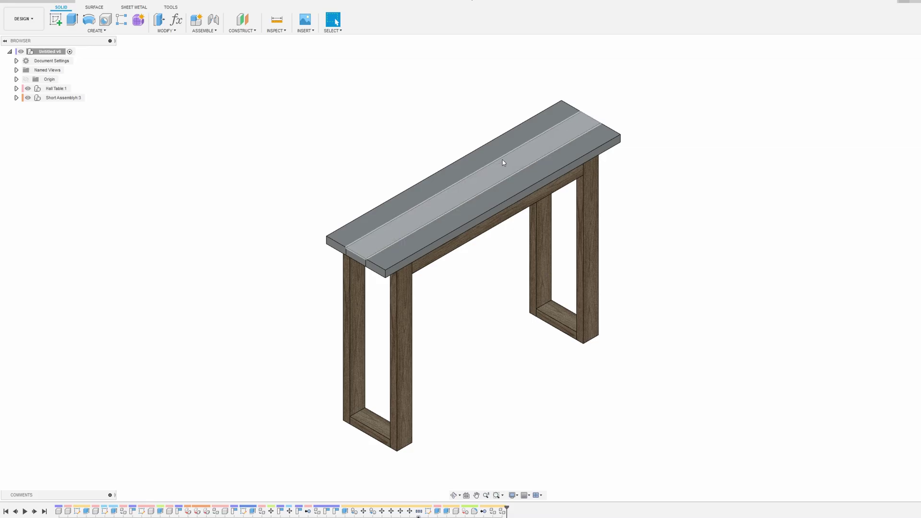
# Save the complete hall table design as an STL file on the Desktop.
pyautogui.rightClick(48, 51)
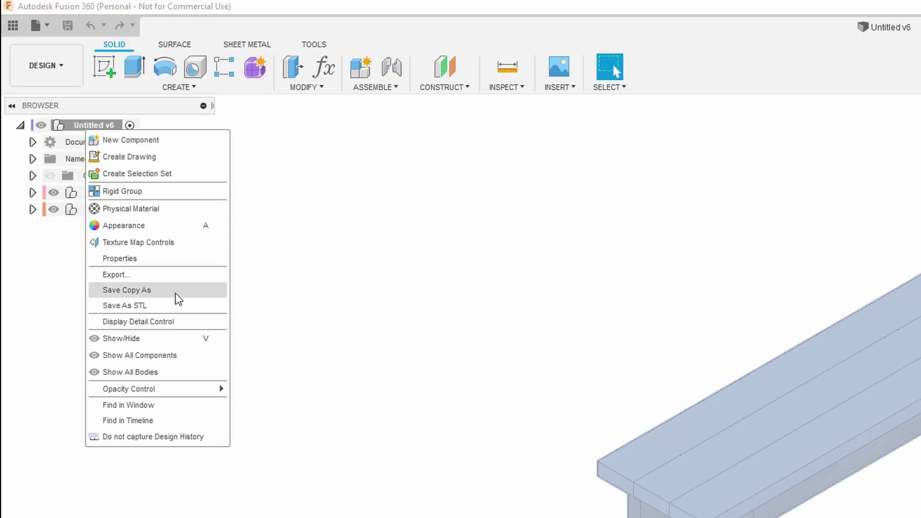
pyautogui.click(178, 305)
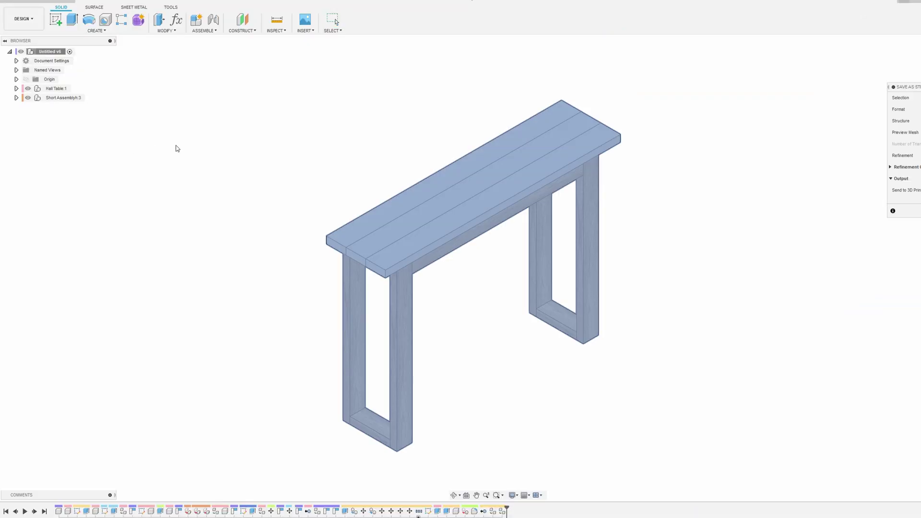
pyautogui.click(854, 209)
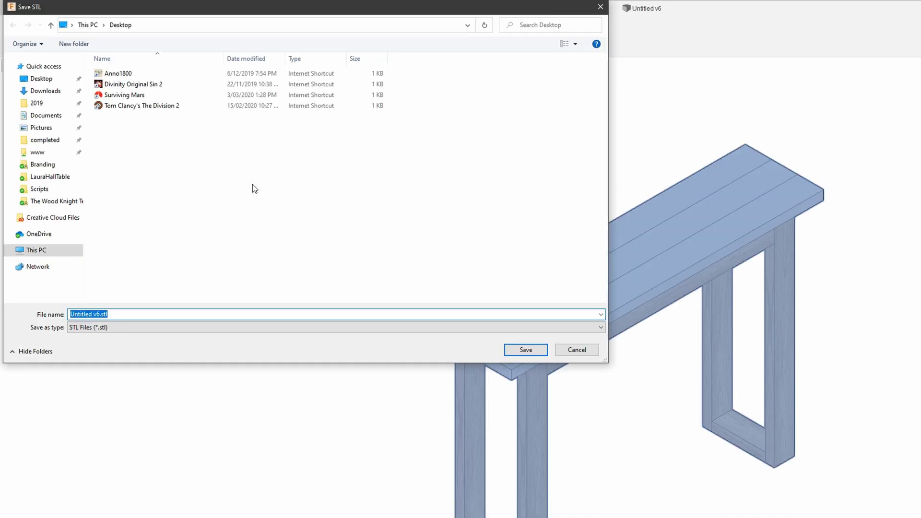
pyautogui.write('Hal')
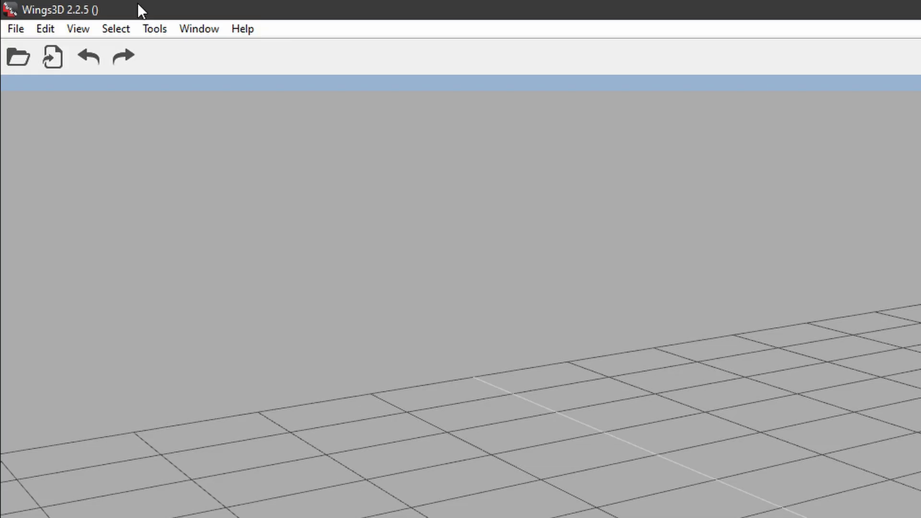
# Switch to Wings3D and import the hall table's StereoLithography file.
pyautogui.click(11, 29)
pyautogui.moveTo(107, 243)
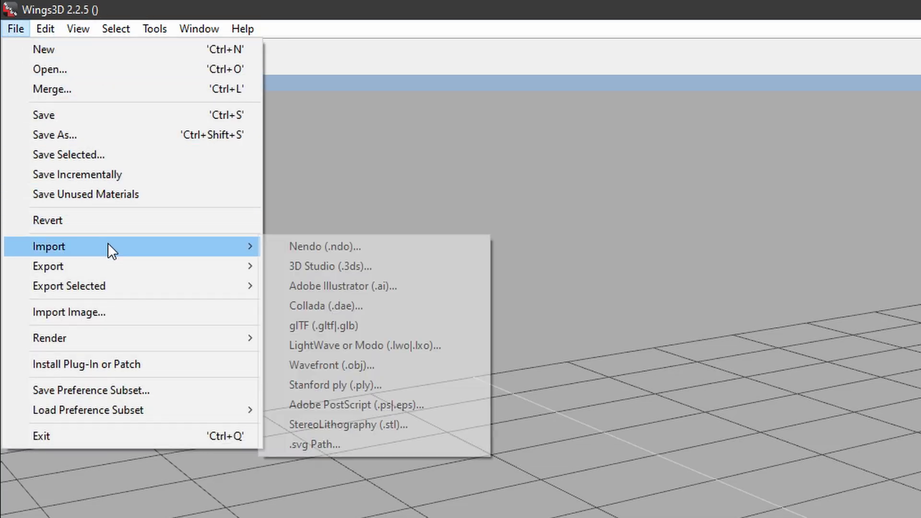
pyautogui.click(453, 424)
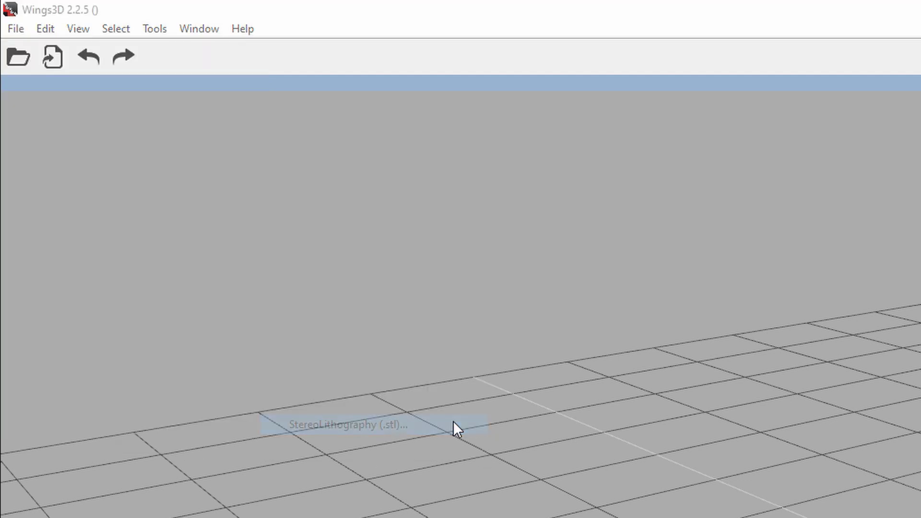
pyautogui.doubleClick(269, 207)
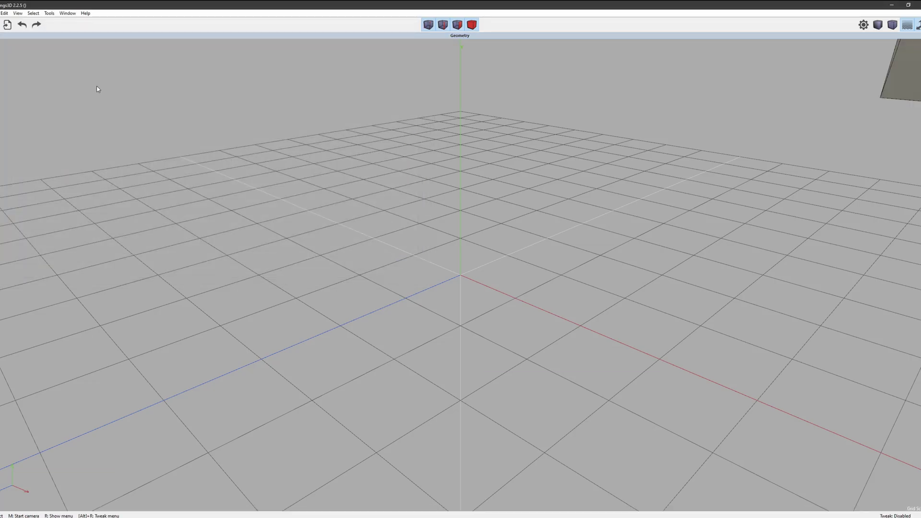
# Frame the whole table in a three-quarter perspective view with one leg frame in front.
pyautogui.scroll(-5, 370, 163)
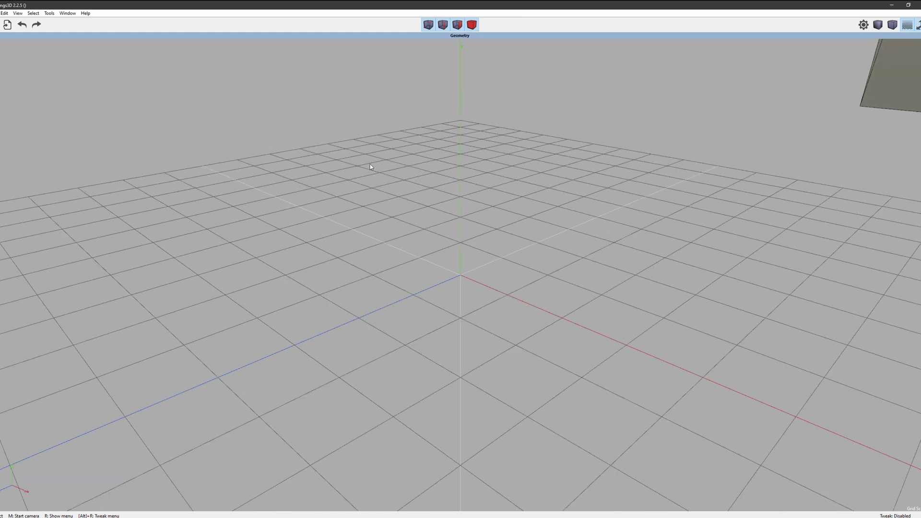
pyautogui.scroll(-10, 367, 163)
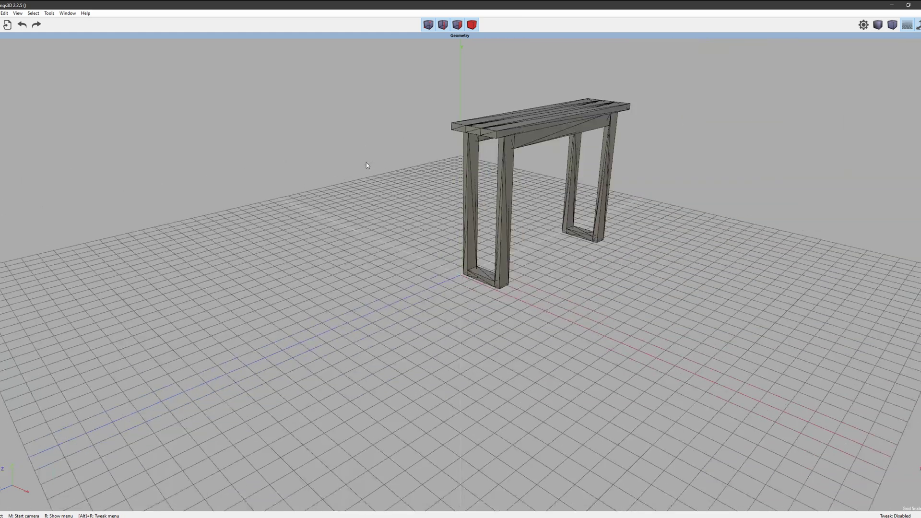
pyautogui.middleClick(493, 131)
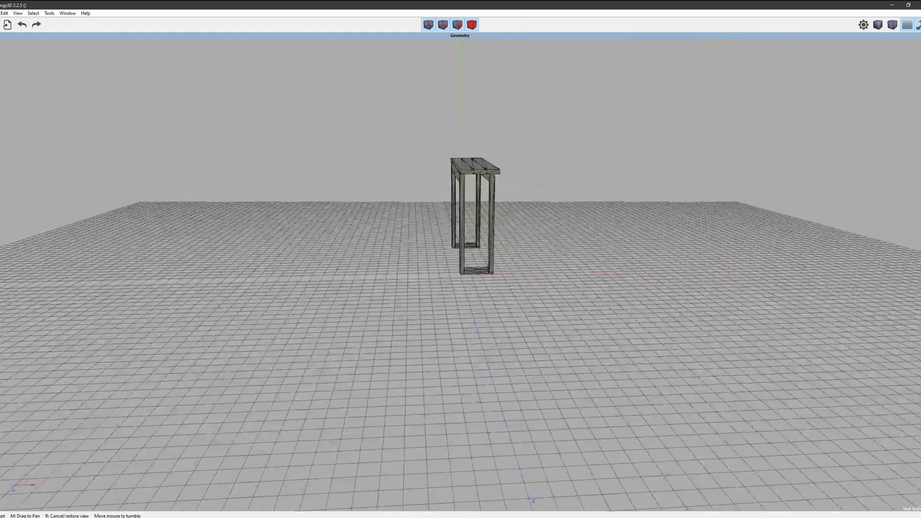
pyautogui.click(432, 140)
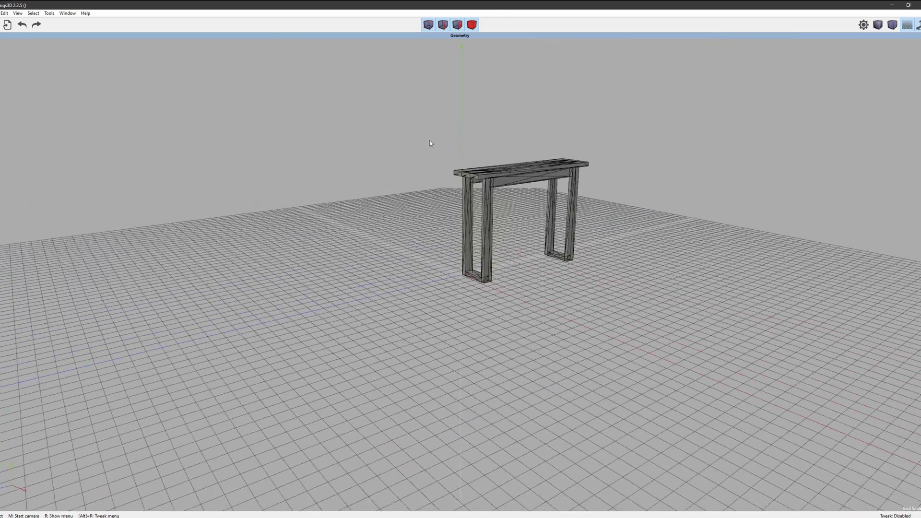
pyautogui.moveTo(437, 151)
pyautogui.mouseDown()
pyautogui.moveTo(487, 161)
pyautogui.moveTo(430, 149)
pyautogui.mouseUp()
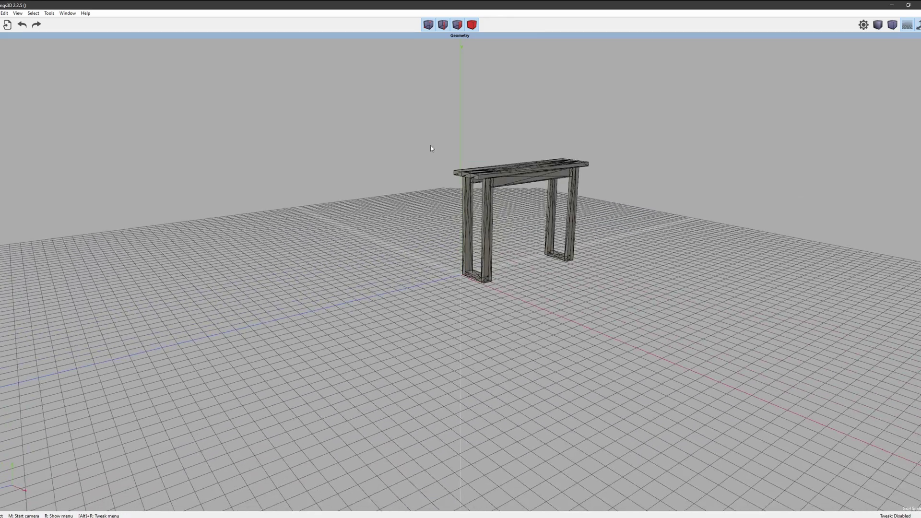
pyautogui.middleClick(382, 116)
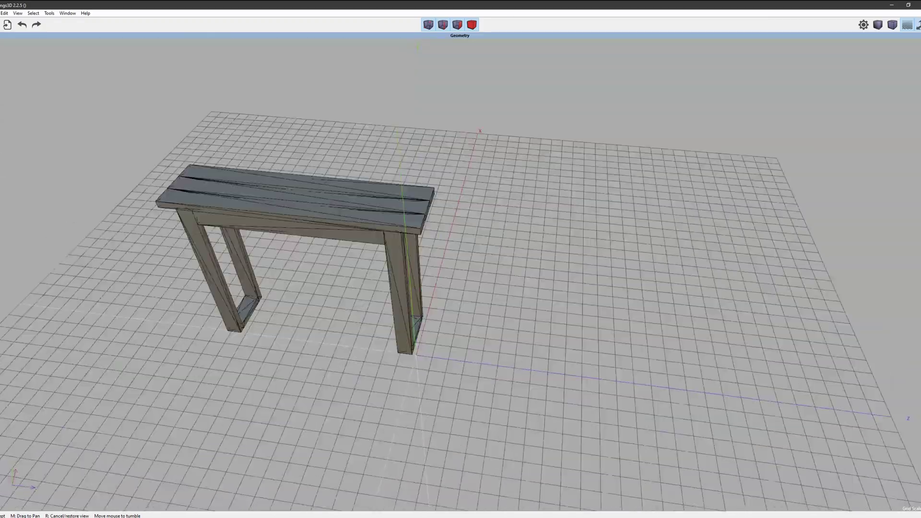
pyautogui.click(498, 171)
pyautogui.scroll(2, 498, 171)
pyautogui.middleClick(498, 171)
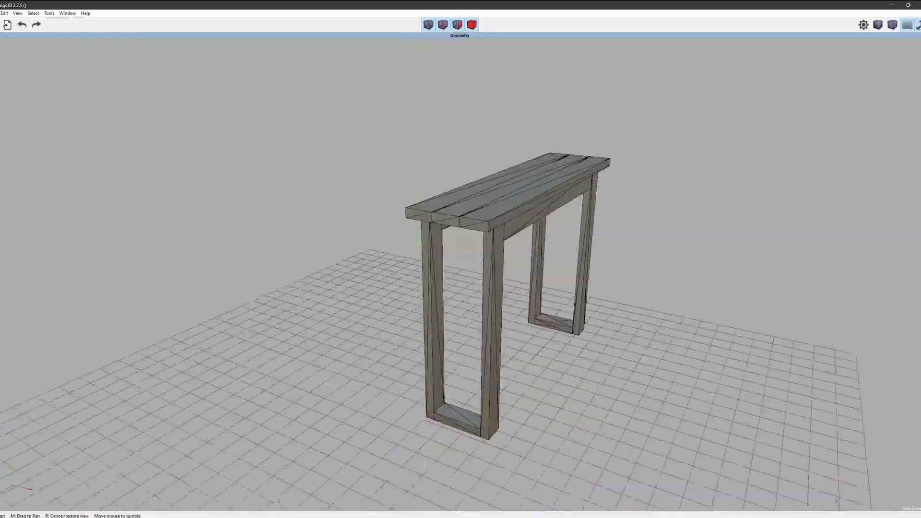
# Export the table view as cartoon edges in Encapsulated PostScript format, showing hard edges, and name the file HalltableBothHard.
pyautogui.hotkey('alt', 'f')
pyautogui.moveTo(31, 119)
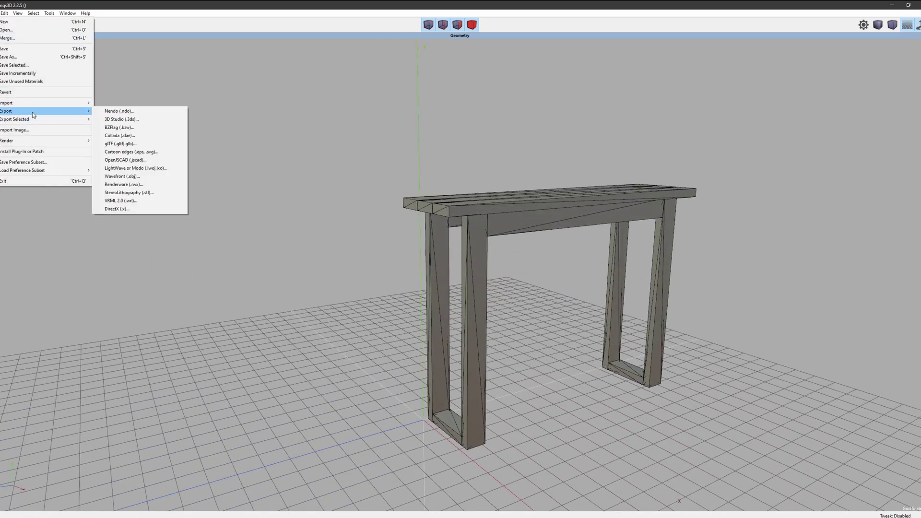
pyautogui.click(153, 156)
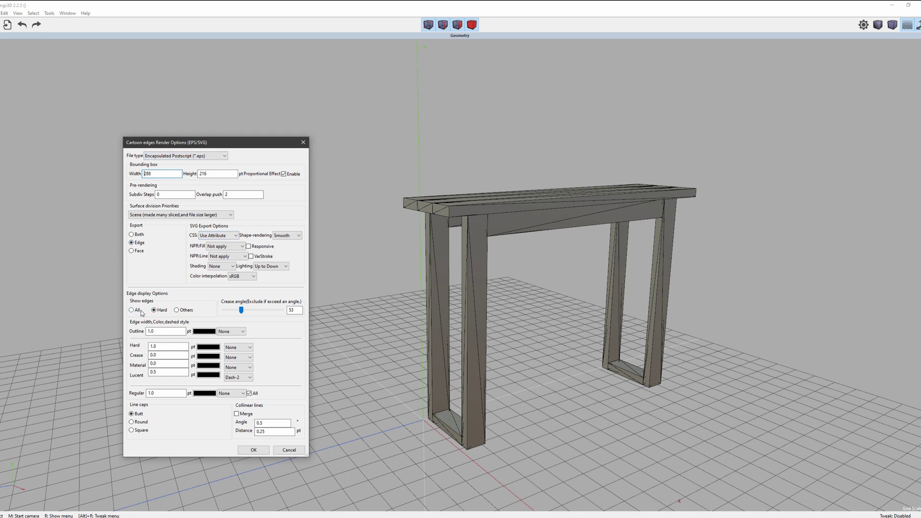
pyautogui.click(253, 449)
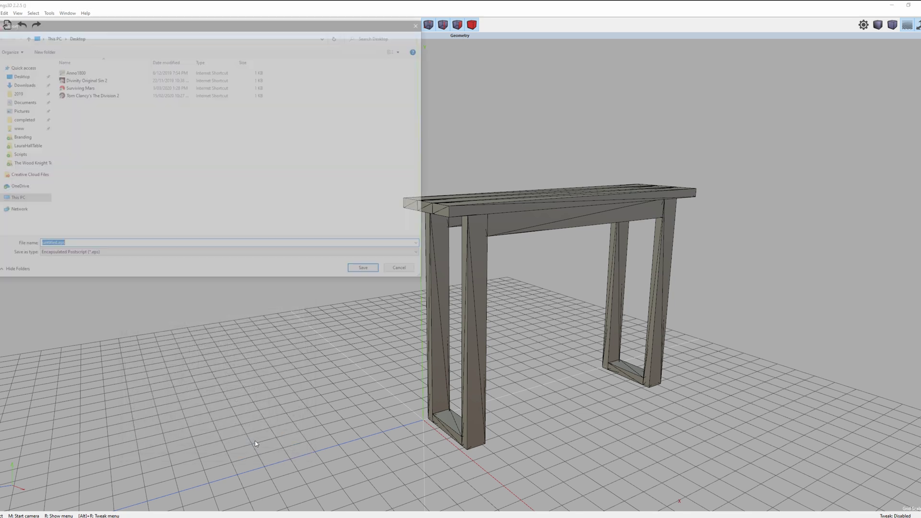
pyautogui.write('HallT')
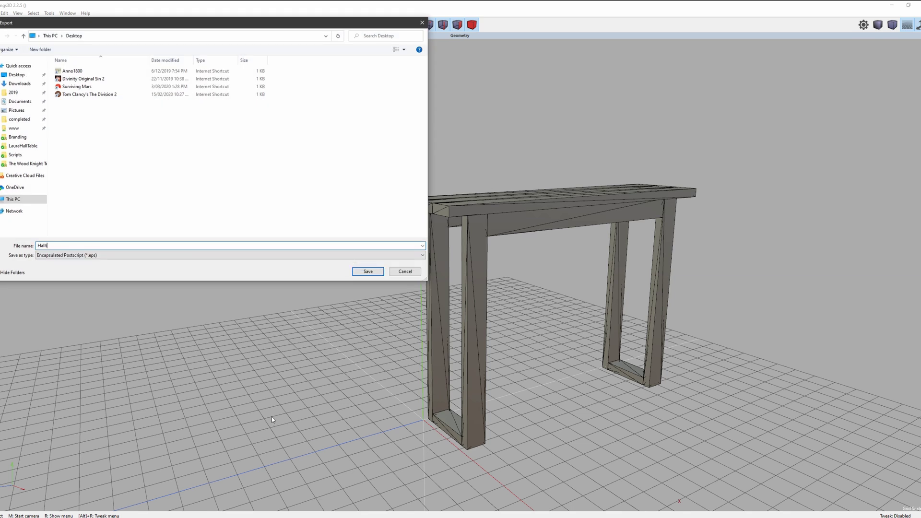
pyautogui.write('ableBothHalf')
pyautogui.press('Return')
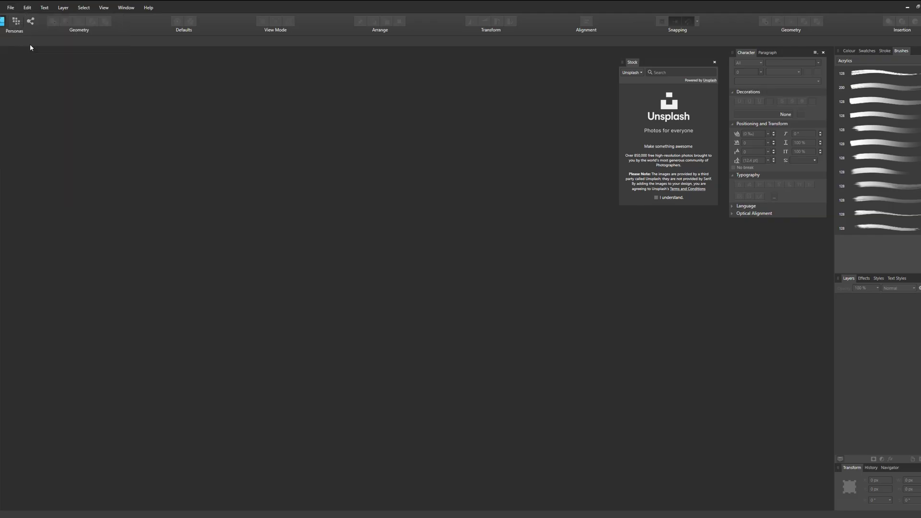
# Switch to Affinity Designer and open HalltableBothHard.eps from the Desktop.
pyautogui.hotkey('ctrl', 'o')
pyautogui.click(73, 71)
pyautogui.doubleClick(73, 71)
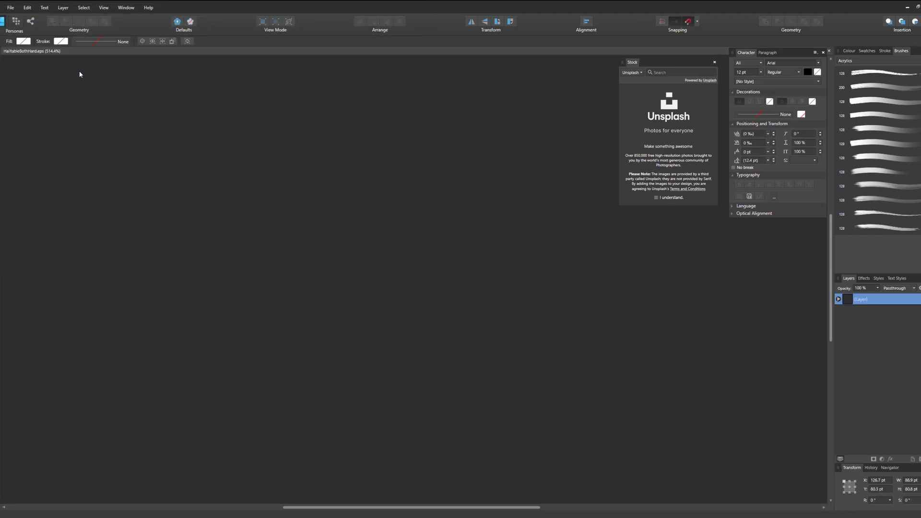
pyautogui.click(452, 267)
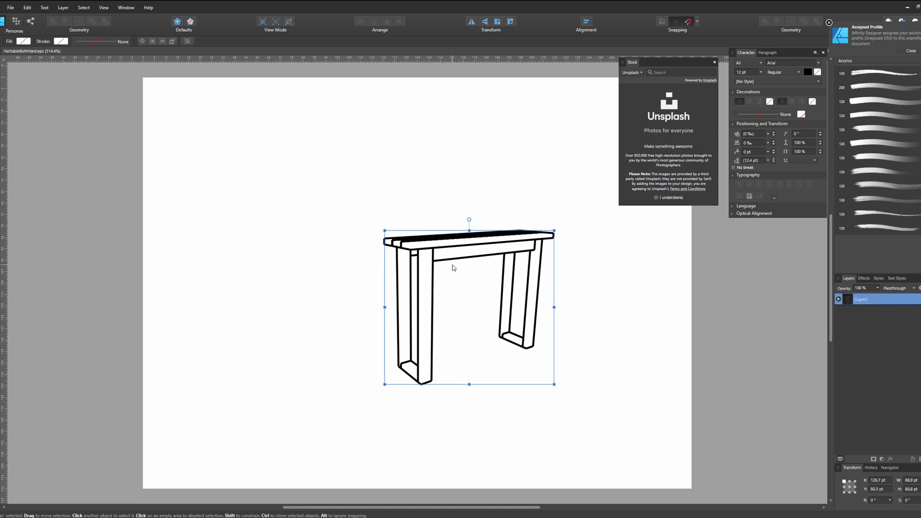
# Select all of the table's curves and enlarge them to about 369 × 335 pt, beyond the page edges.
pyautogui.keyDown('ctrl'); pyautogui.scroll(2, 453, 266); pyautogui.keyUp('ctrl')
pyautogui.hotkey('ctrl', 'shift', 'g')
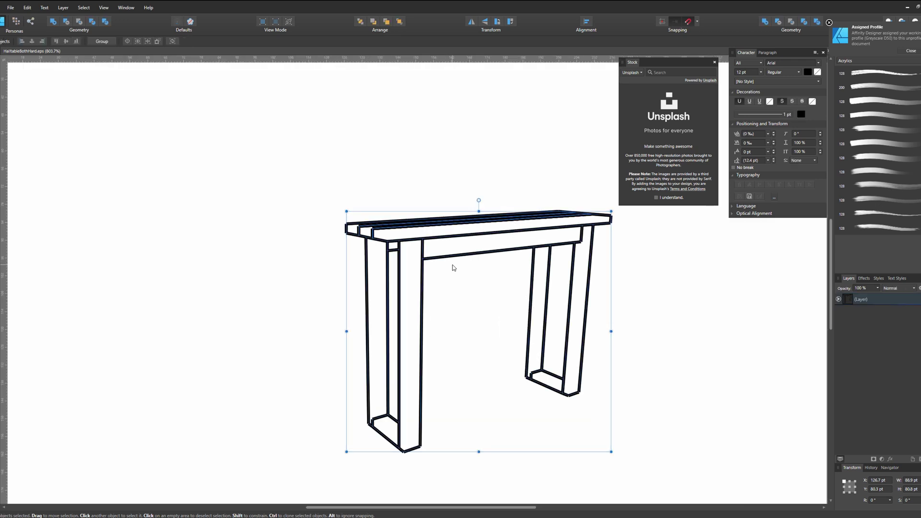
pyautogui.click(181, 94)
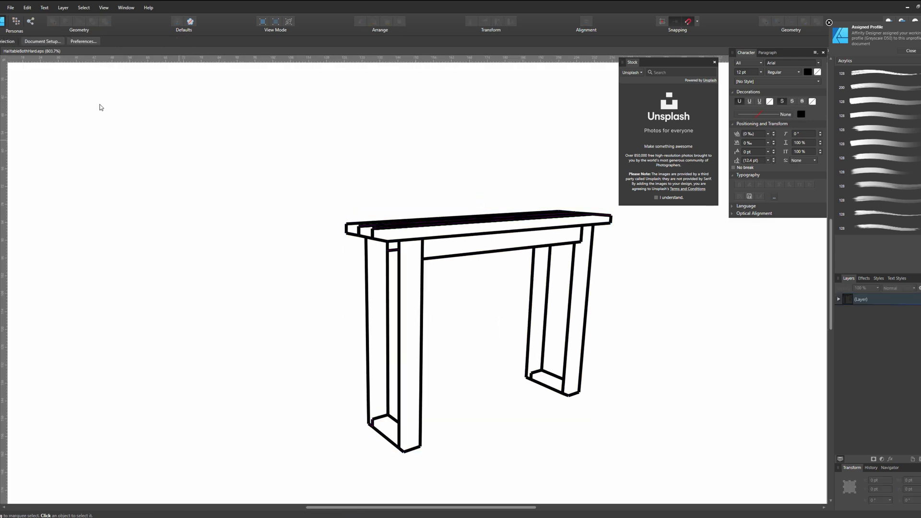
pyautogui.hotkey('ctrl', 'a')
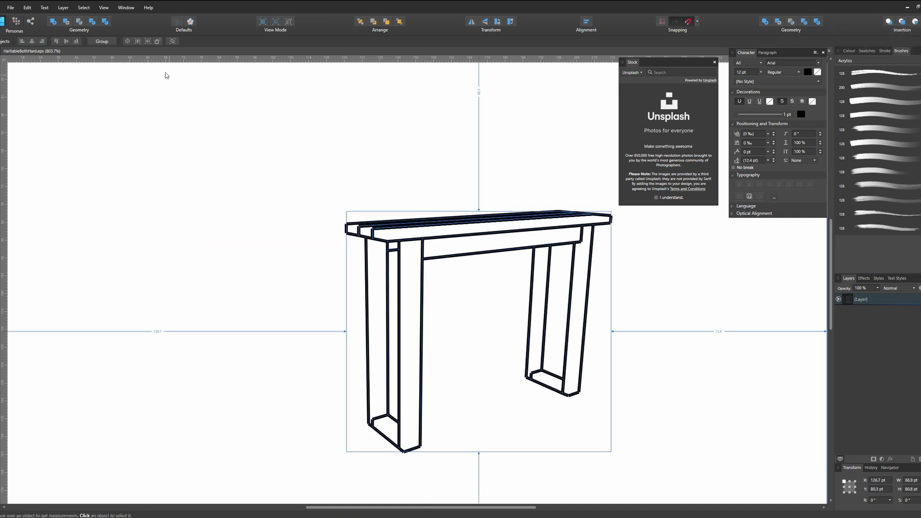
pyautogui.keyDown('ctrl'); pyautogui.scroll(-5, 226, 140); pyautogui.keyUp('ctrl')
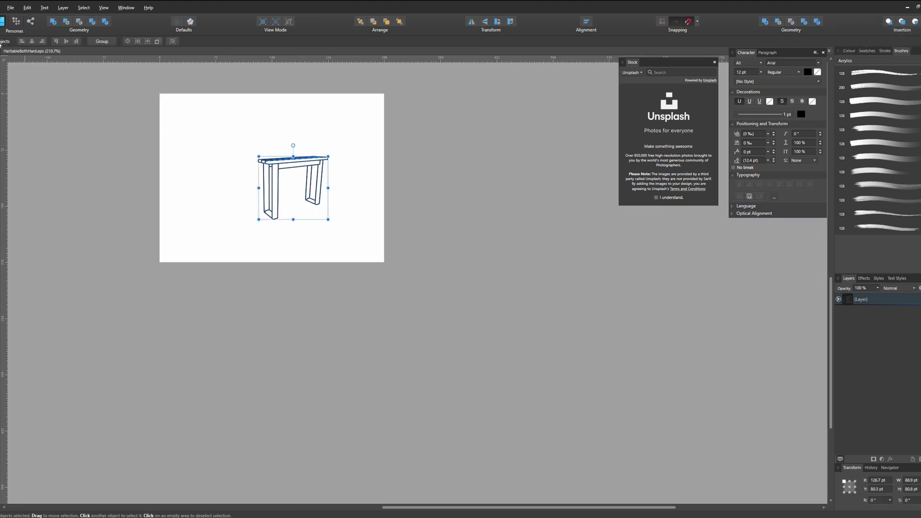
pyautogui.moveTo(327, 222); pyautogui.dragTo(473, 340)
pyautogui.keyDown('ctrl'); pyautogui.scroll(2, 318, 225); pyautogui.keyUp('ctrl')
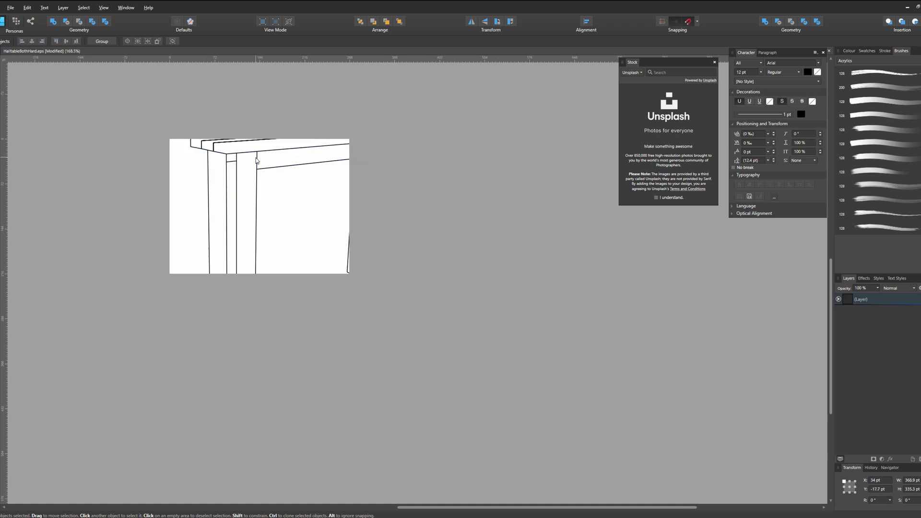
pyautogui.moveTo(317, 229); pyautogui.dragTo(315, 227)
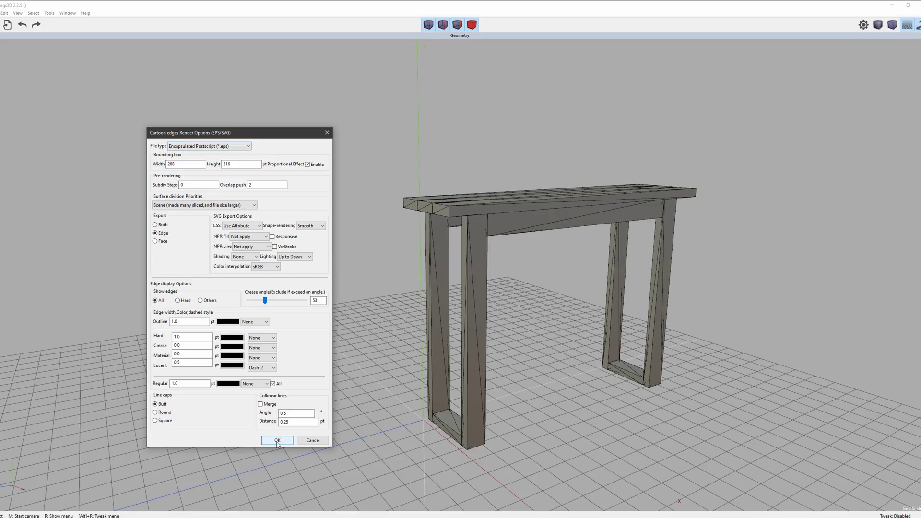
# Export the Wings3D table view as All.eps with all edges shown, and open that file in Affinity Designer.
pyautogui.click(276, 435)
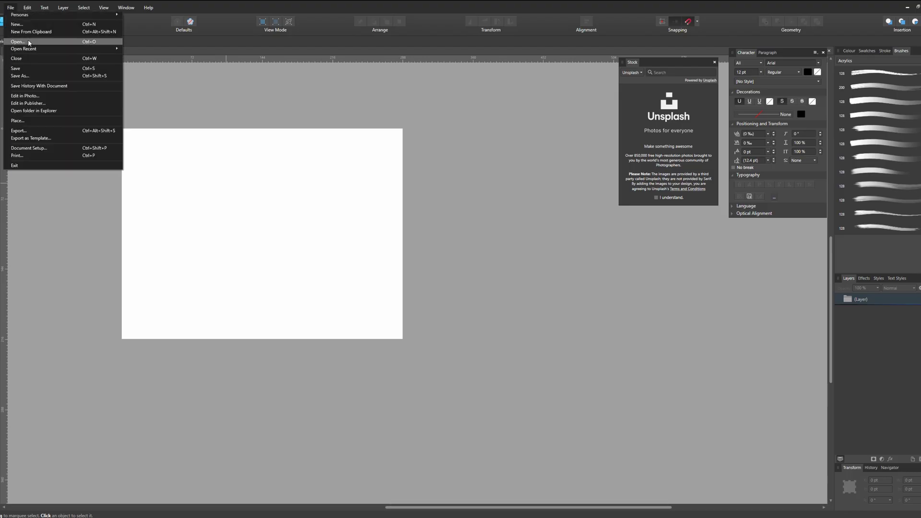
pyautogui.click(91, 60)
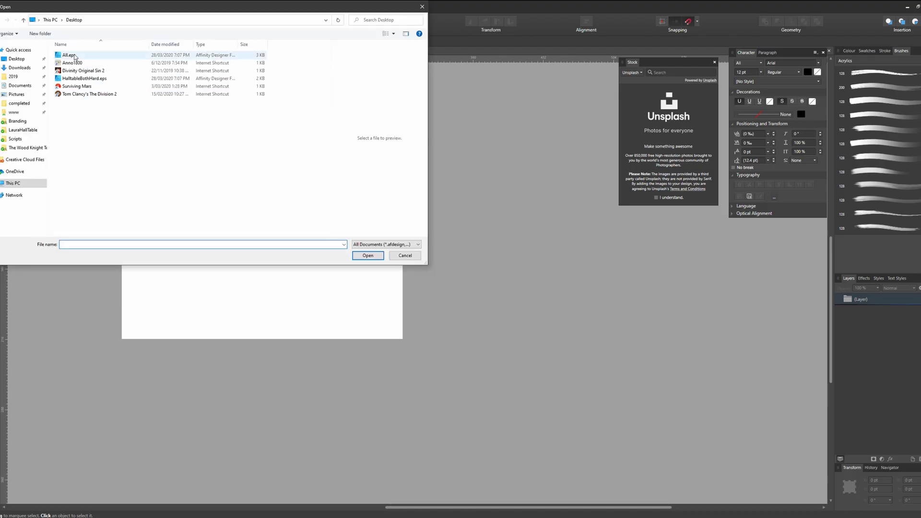
pyautogui.doubleClick(74, 56)
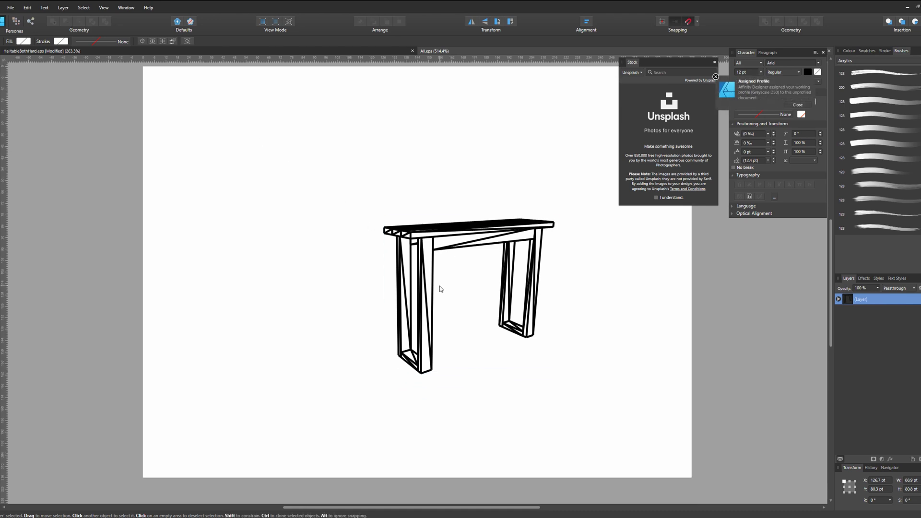
# Select the line art in All.eps and edit its stroke width.
pyautogui.hotkey('ctrl', 'a')
pyautogui.hotkey('ctrl', 'alt', '0')
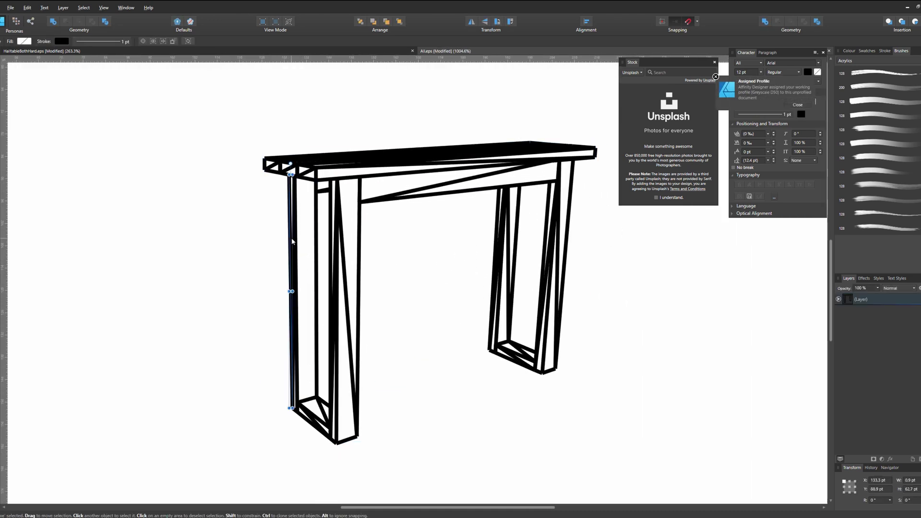
pyautogui.press('a')
pyautogui.click(102, 41)
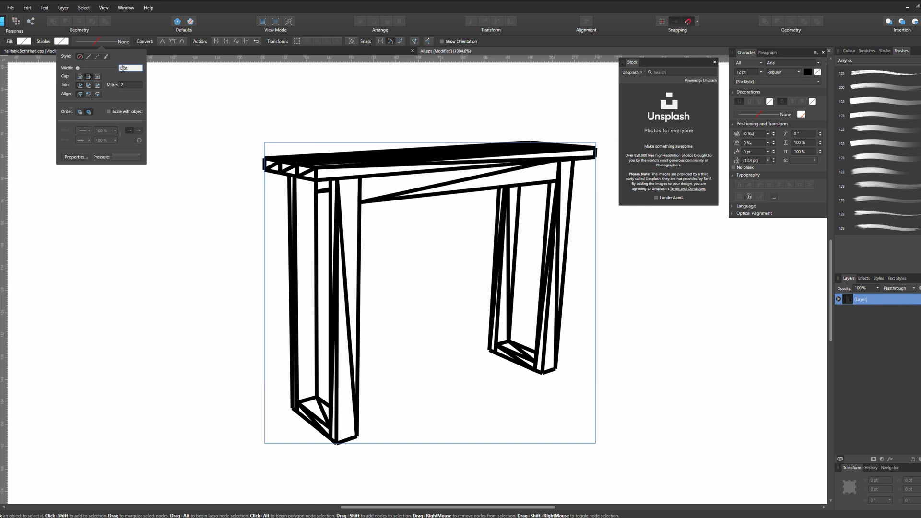
pyautogui.press('Return')
pyautogui.click(171, 140)
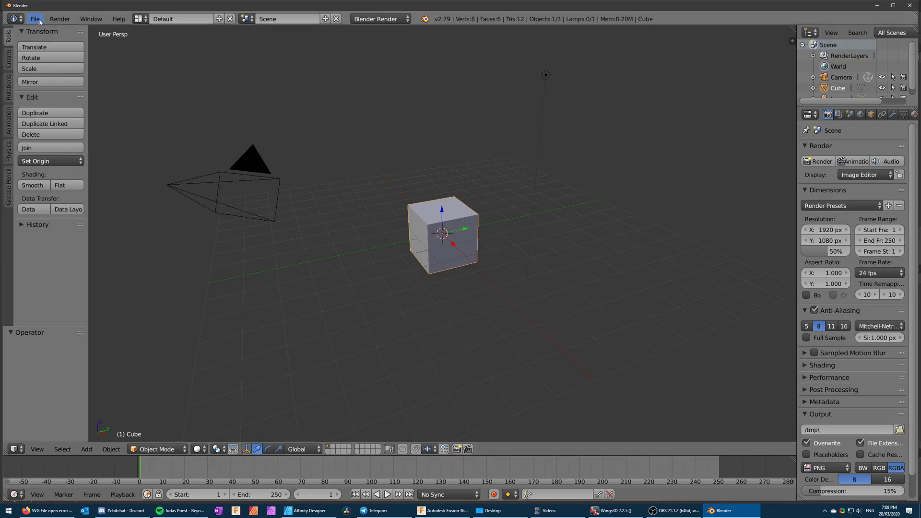
# Import the Hall Table.stl model from the Desktop into the Blender scene.
pyautogui.click(40, 21)
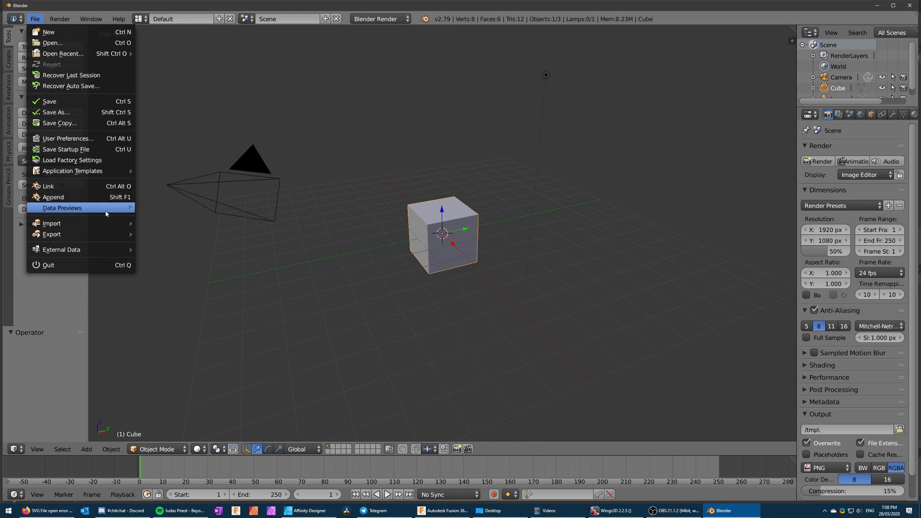
pyautogui.moveTo(72, 223)
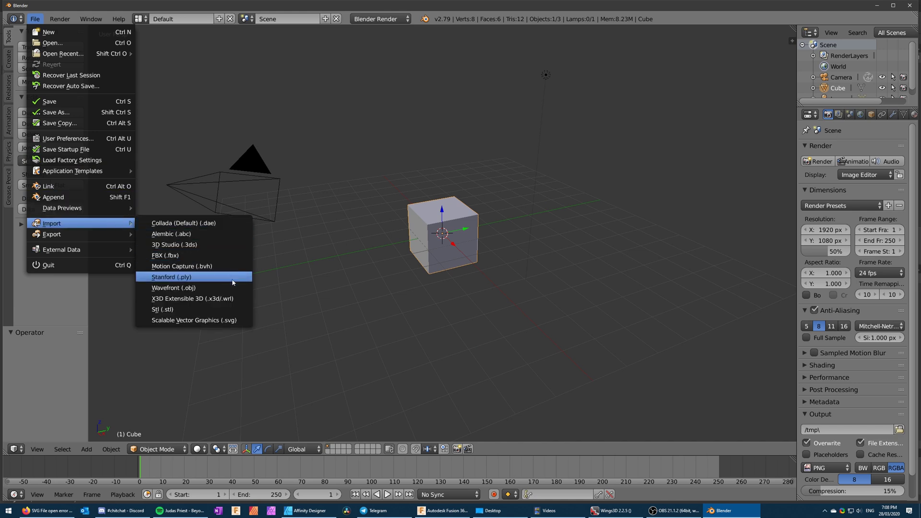
pyautogui.click(237, 309)
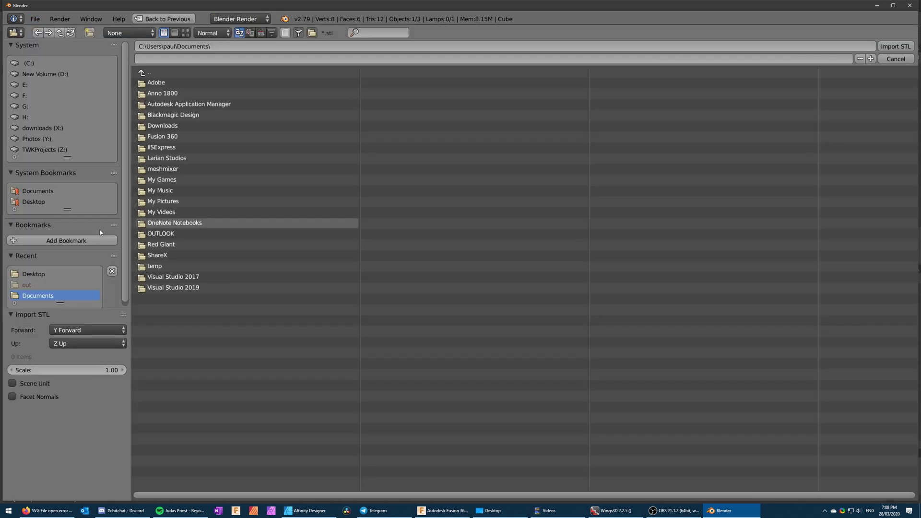
pyautogui.click(44, 274)
pyautogui.click(172, 83)
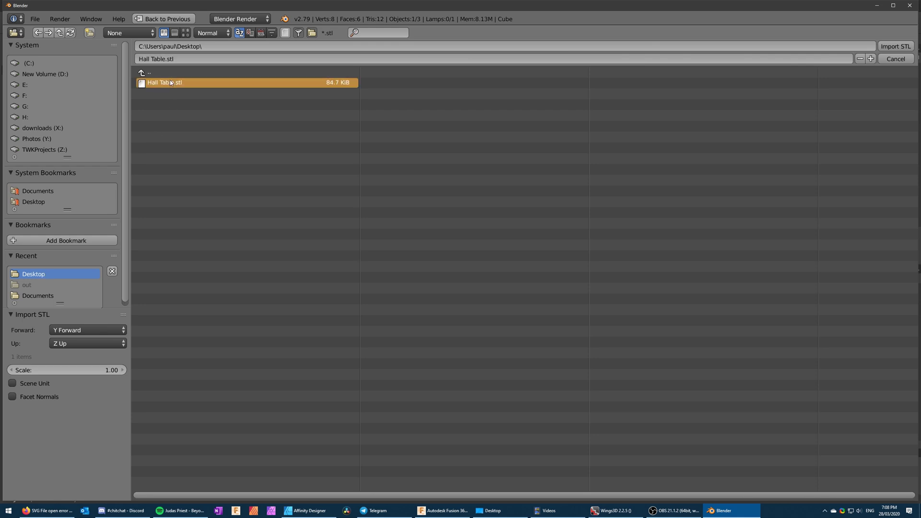
pyautogui.click(895, 46)
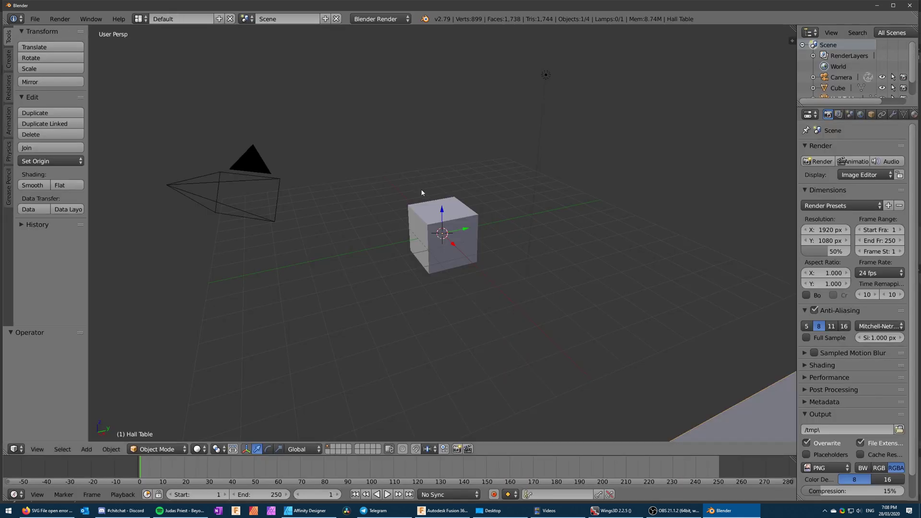
# Scale the imported hall table to .005 on X, Y and Z, and rotate it 90° about X.
pyautogui.scroll(-10, 421, 192)
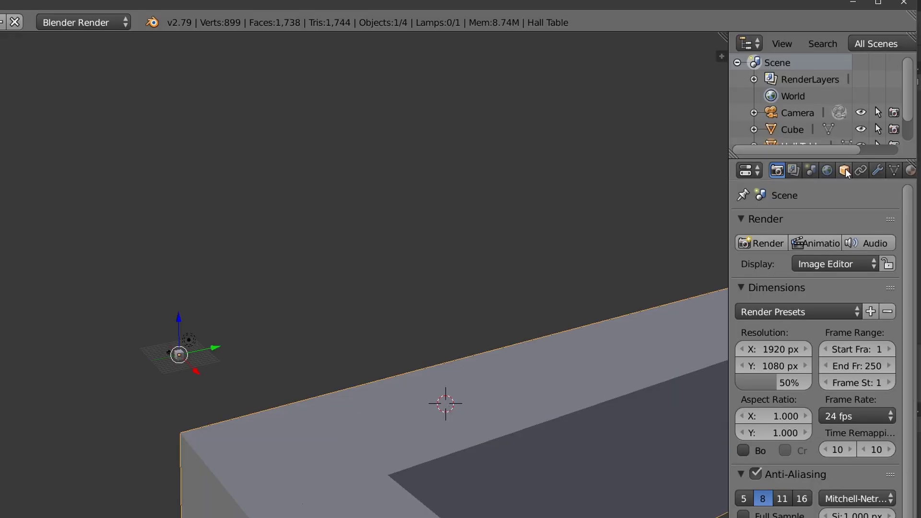
pyautogui.click(844, 170)
pyautogui.click(872, 289)
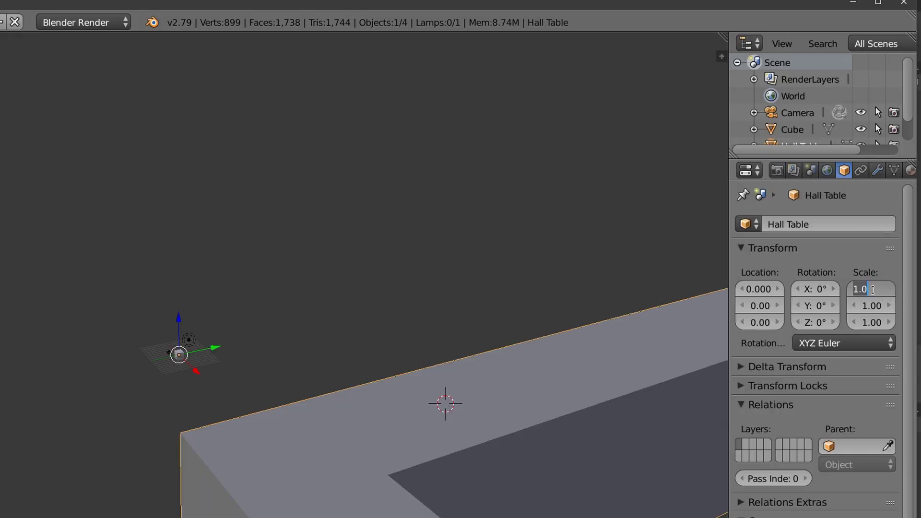
pyautogui.press('BackSpace')
pyautogui.press('Tab')
pyautogui.write('.00')
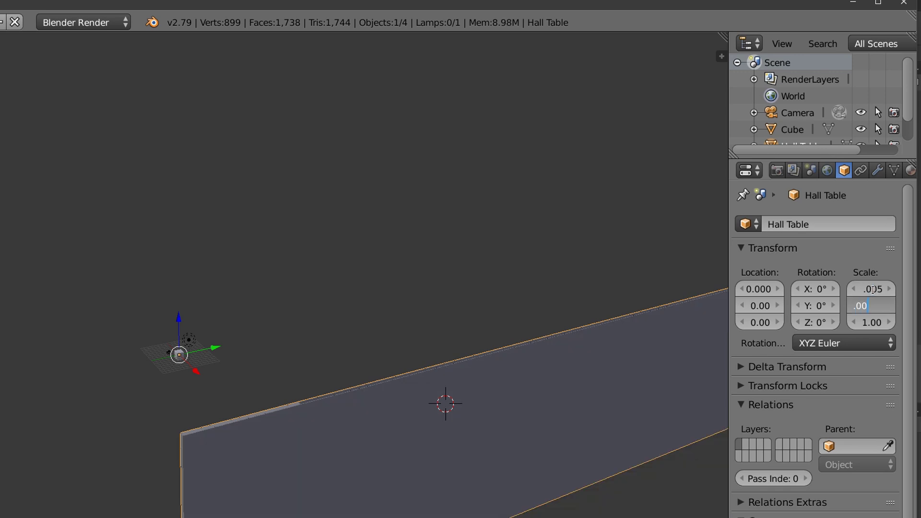
pyautogui.write('5')
pyautogui.press('Tab')
pyautogui.write('.005')
pyautogui.press('Tab')
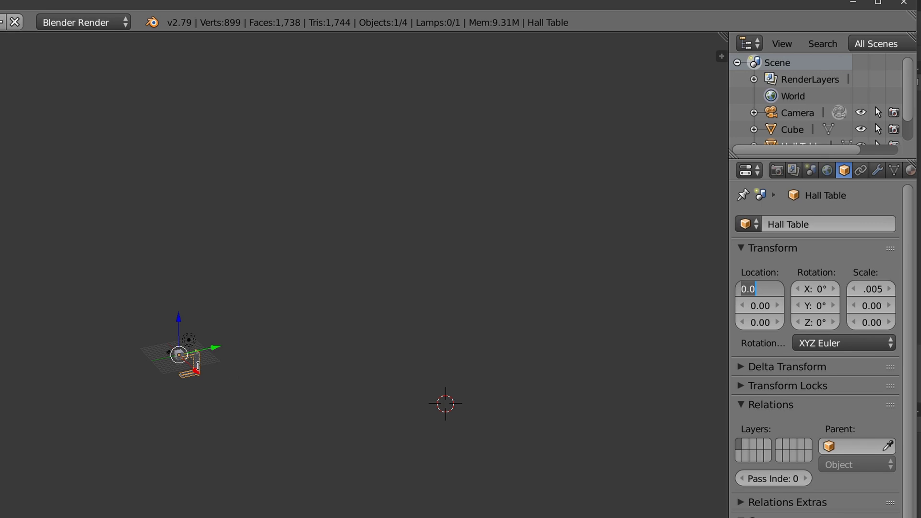
pyautogui.press('Return')
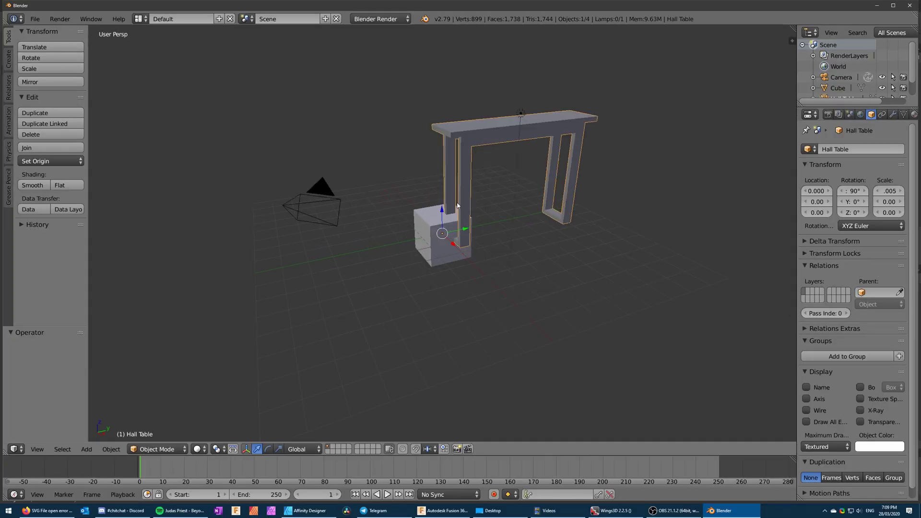
# Delete the default cube from the scene, leaving the hall table, camera and lamp.
pyautogui.moveTo(839, 106); pyautogui.dragTo(839, 155)
pyautogui.rightClick(844, 109)
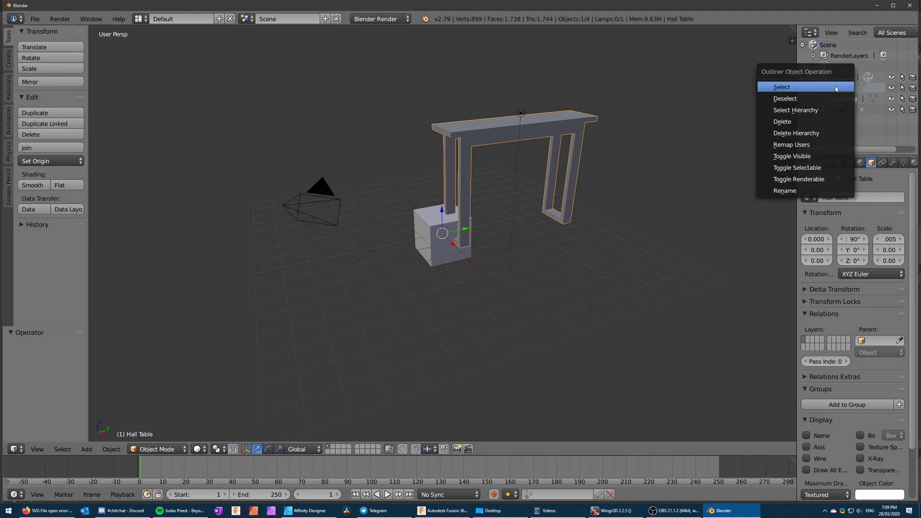
pyautogui.click(847, 109)
pyautogui.rightClick(849, 109)
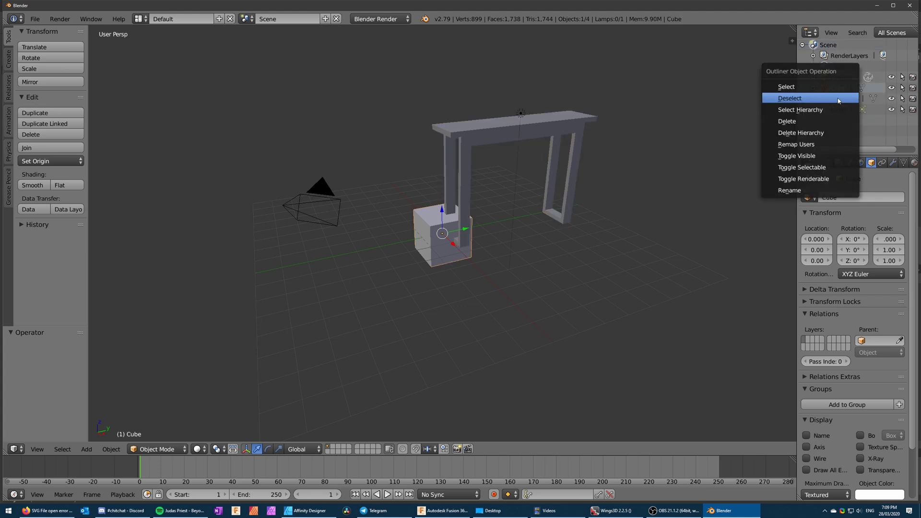
pyautogui.click(789, 121)
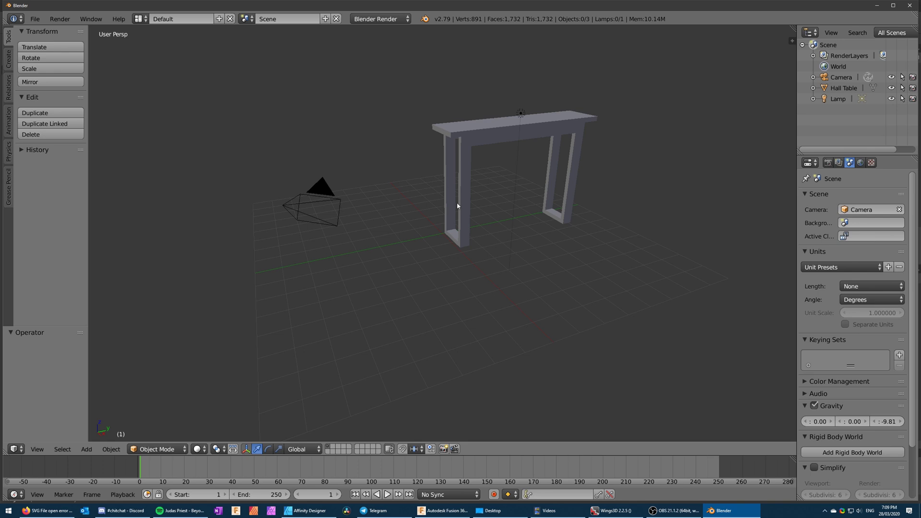
# Render the scene as an image and switch the viewport to the active camera's view.
pyautogui.click(60, 19)
pyautogui.click(65, 33)
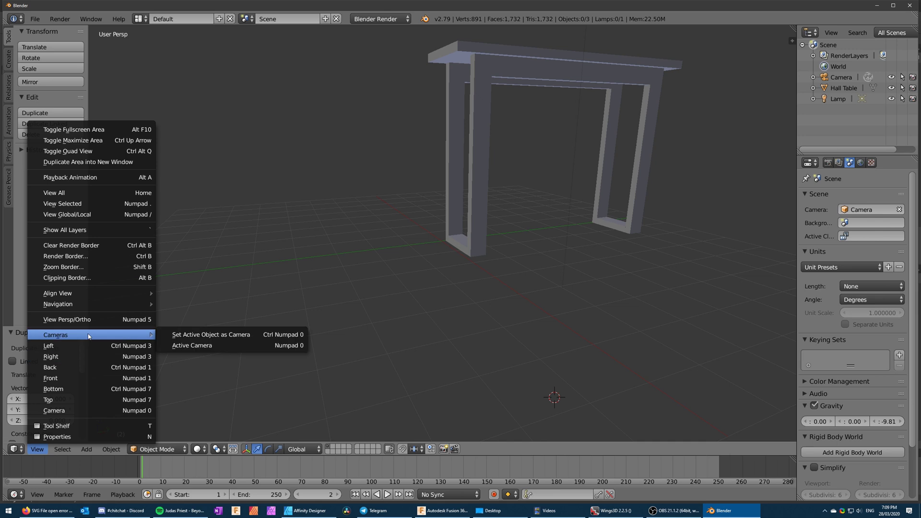
pyautogui.click(215, 346)
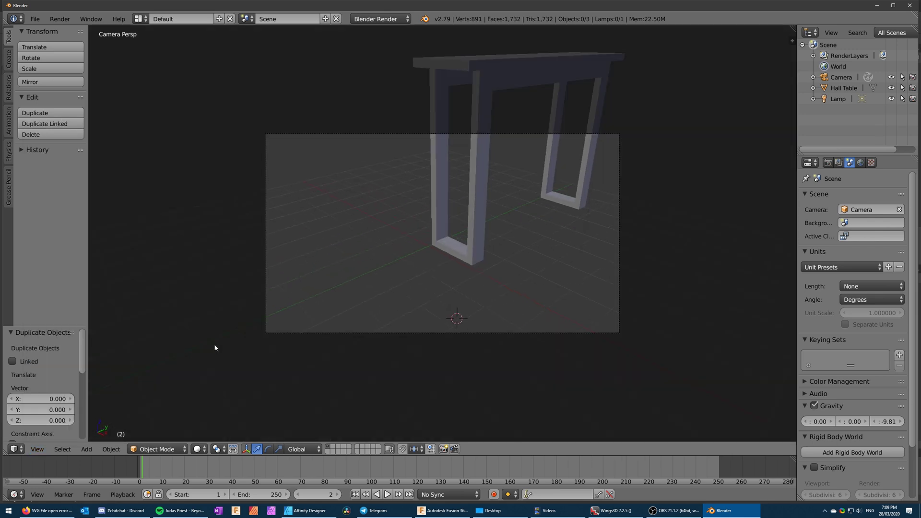
# Move the camera in walk navigation until the whole hall table sits inside the frame, and render the image.
pyautogui.hotkey('shift', 'f')
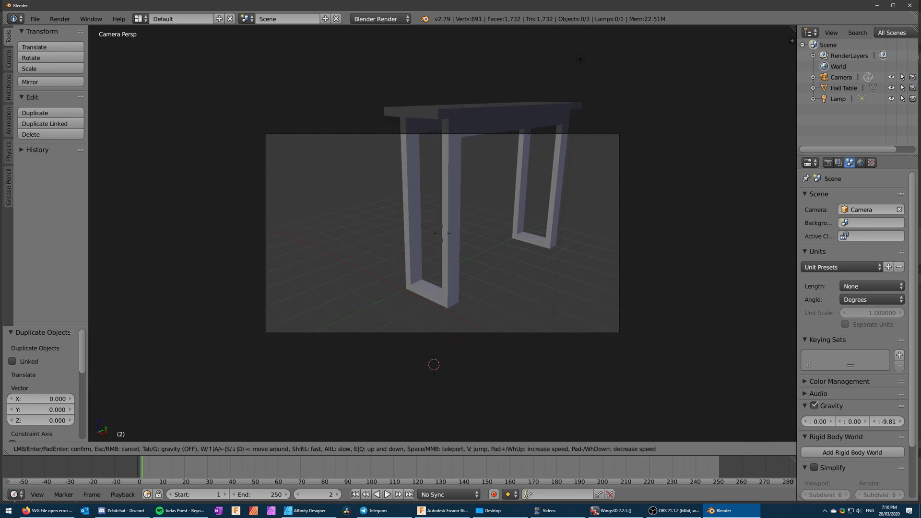
pyautogui.press('e')
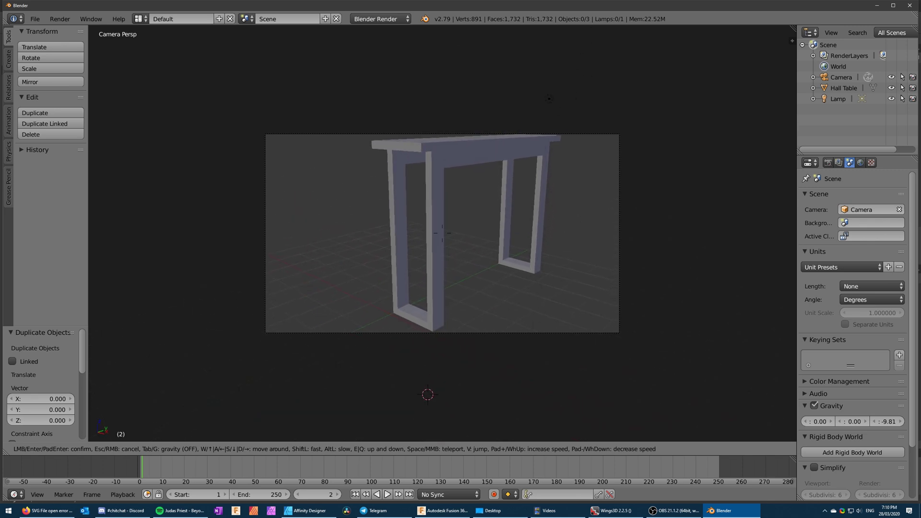
pyautogui.press('s')
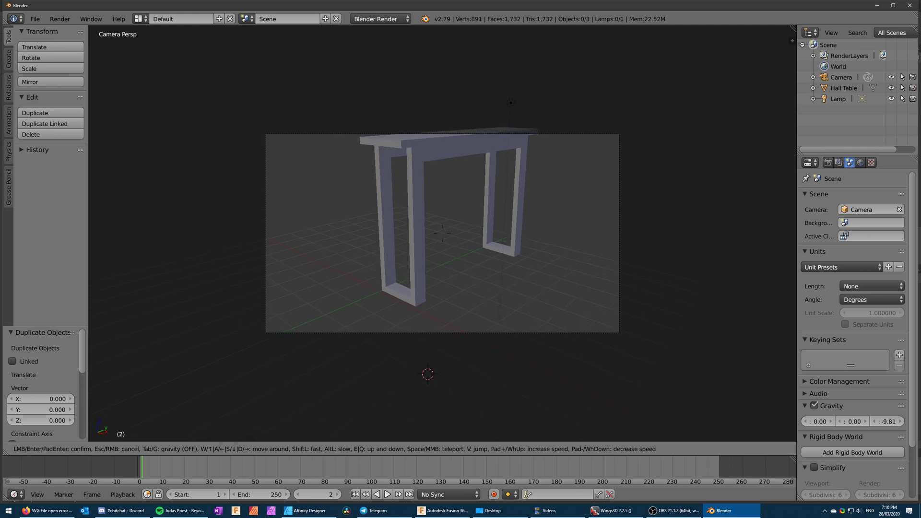
pyautogui.press('e')
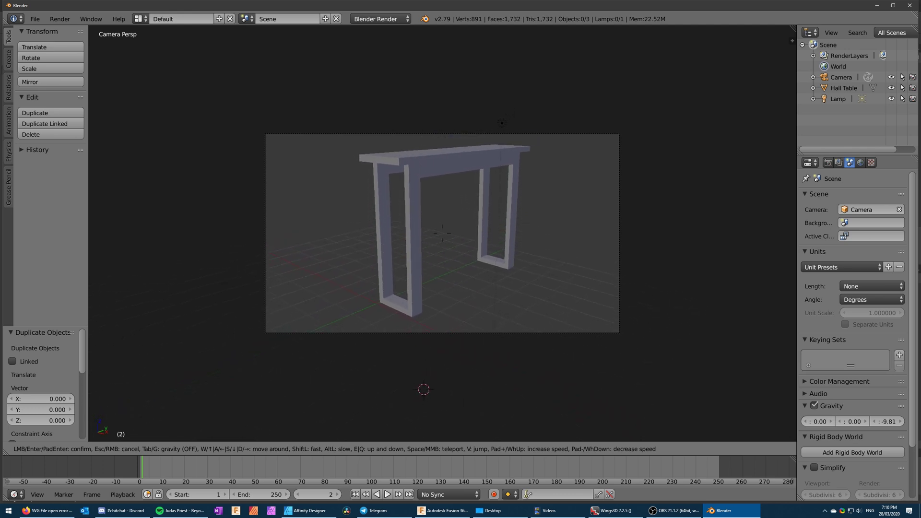
pyautogui.press('Return')
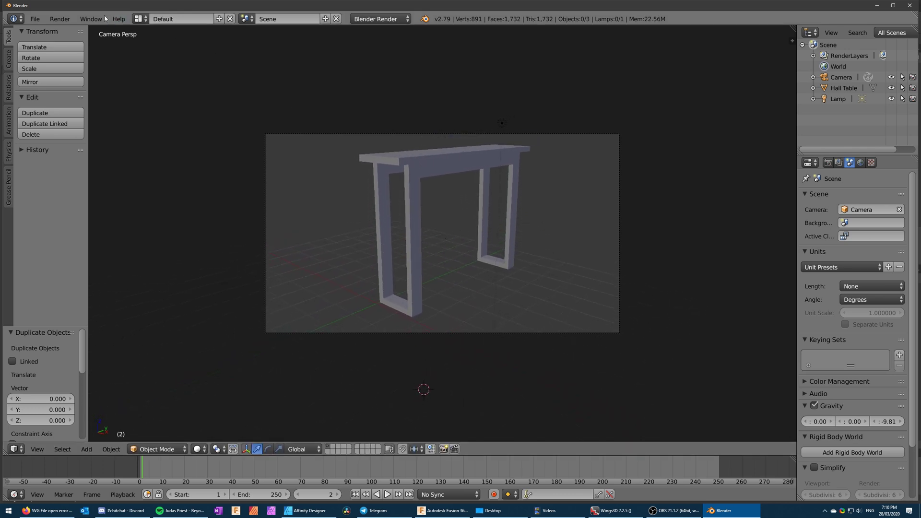
pyautogui.click(71, 20)
pyautogui.click(64, 33)
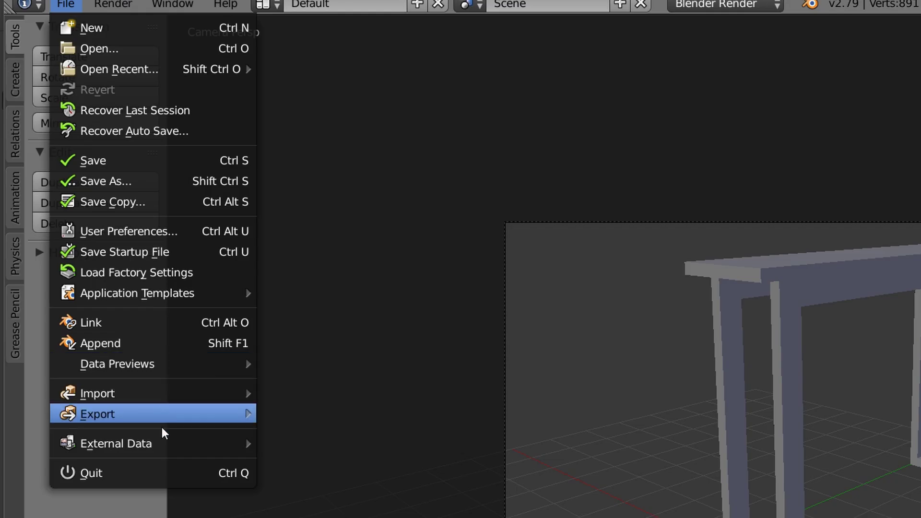
# Search the add-ons in the user preferences for svg and enable the Freestyle SVG Exporter.
pyautogui.click(77, 140)
pyautogui.click(418, 32)
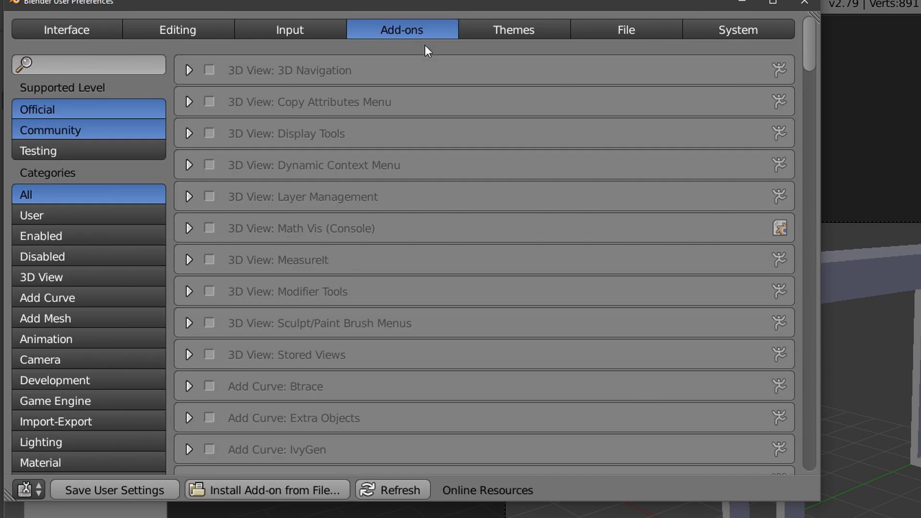
pyautogui.click(126, 69)
pyautogui.write('svg')
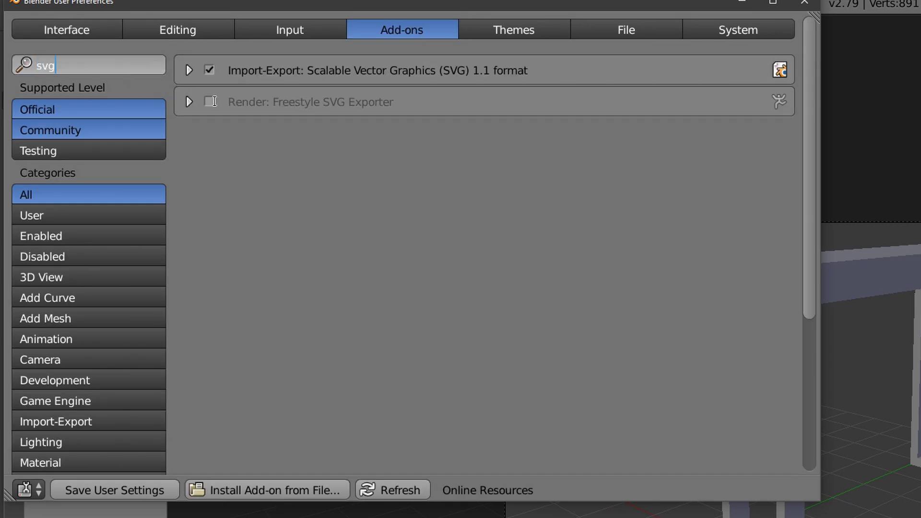
pyautogui.click(210, 102)
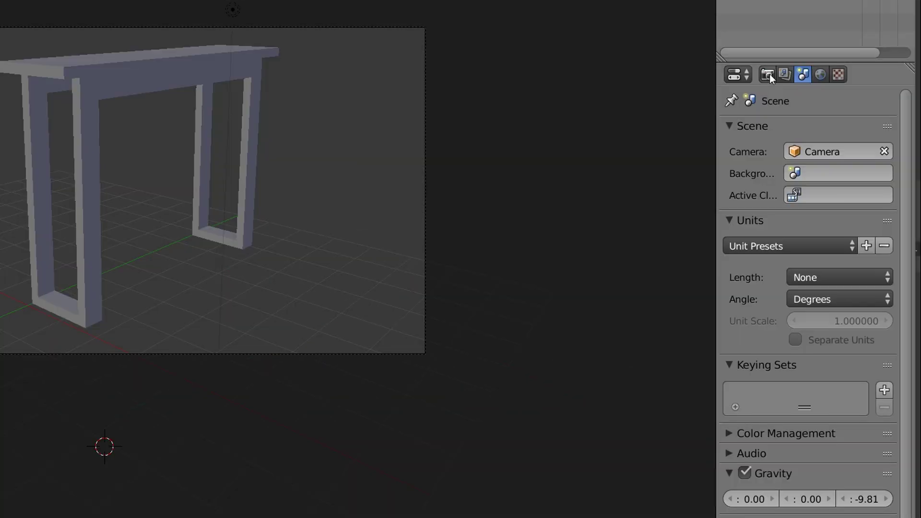
# Enable Freestyle SVG Export in the render settings, with Freestyle on and the Desktop as output folder, and render the image.
pyautogui.click(827, 163)
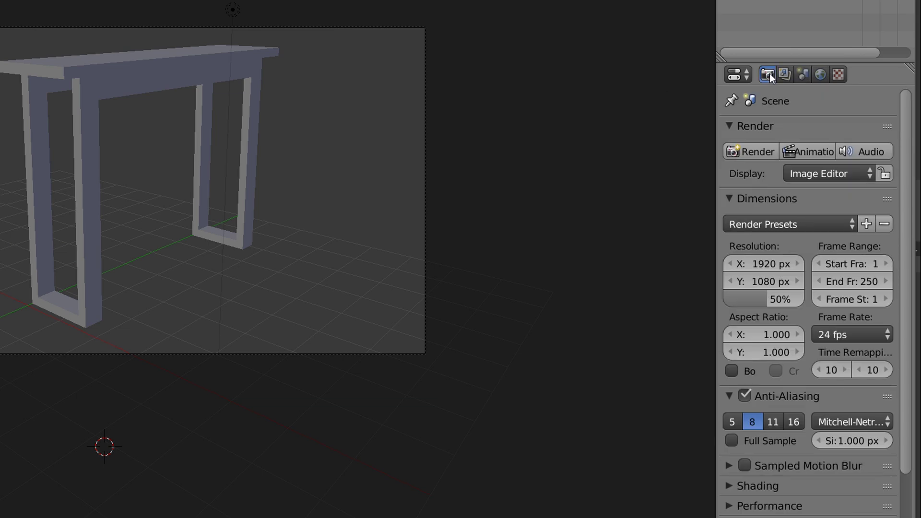
pyautogui.scroll(-10, 770, 252)
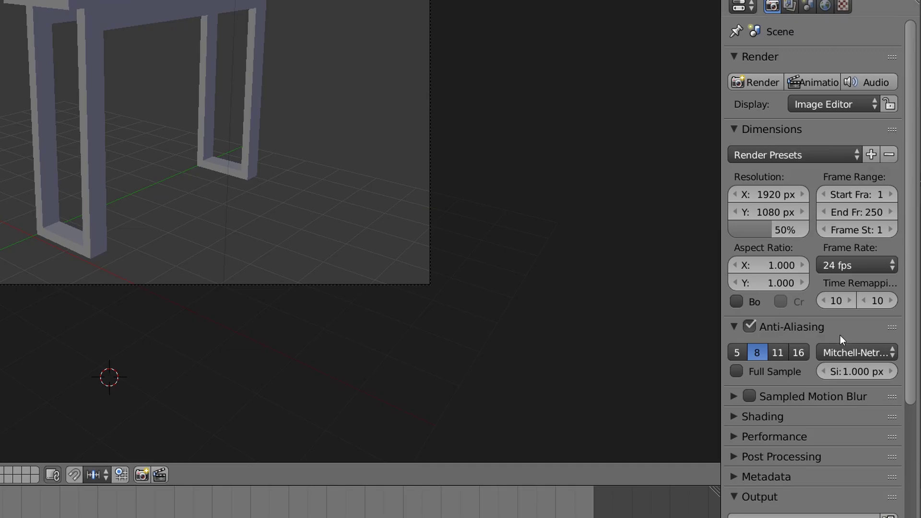
pyautogui.scroll(-10, 839, 335)
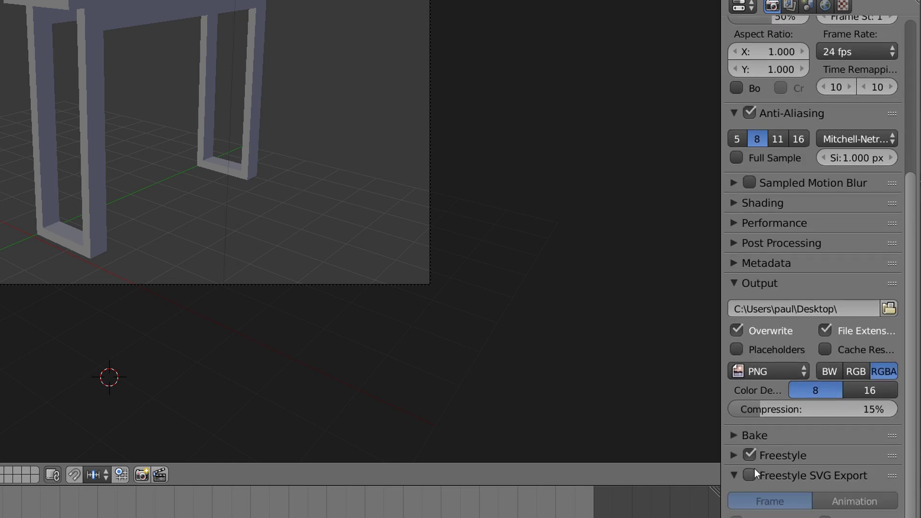
pyautogui.click(751, 474)
pyautogui.click(91, 19)
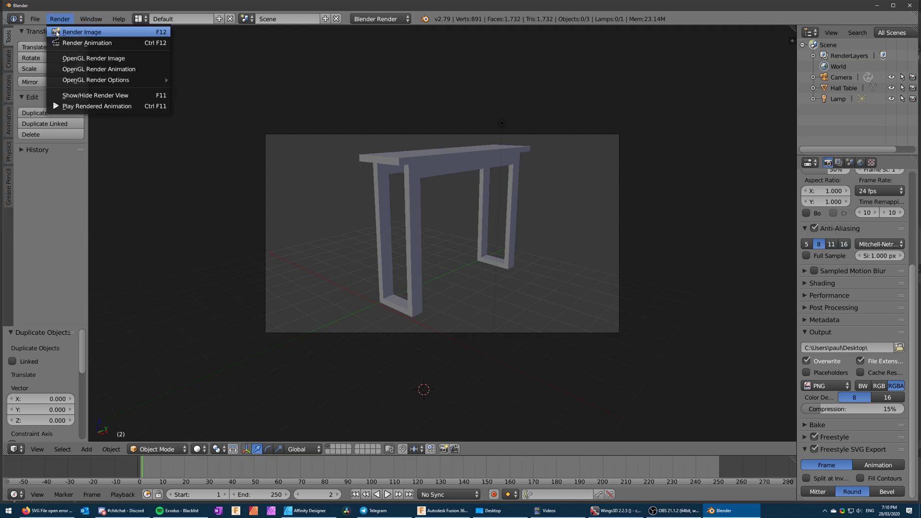
pyautogui.click(56, 32)
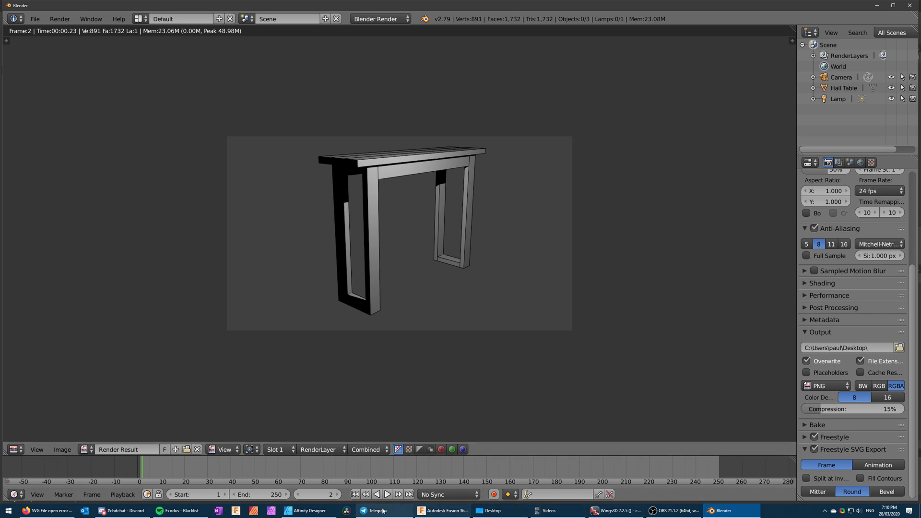
# Switch to Affinity Designer and try to open the exported 0002.svg from the Desktop.
pyautogui.click(312, 511)
pyautogui.click(23, 6)
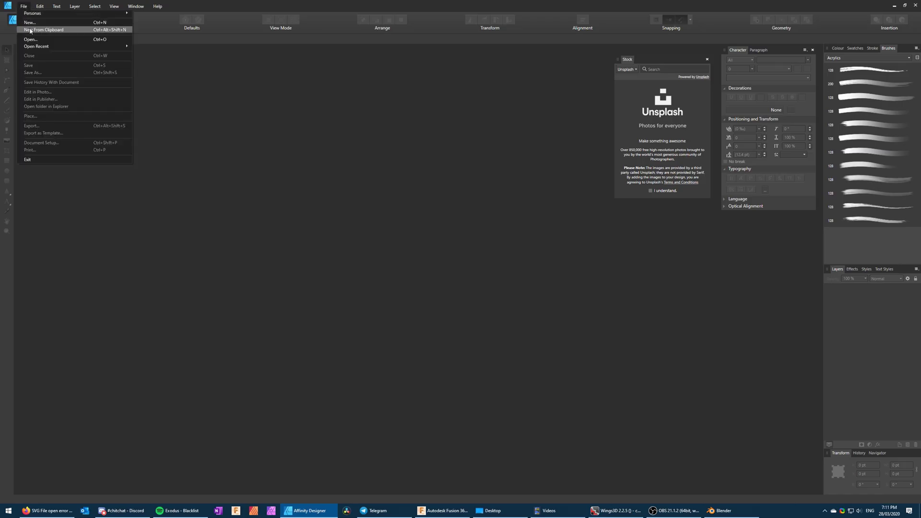
pyautogui.click(29, 42)
pyautogui.doubleClick(109, 53)
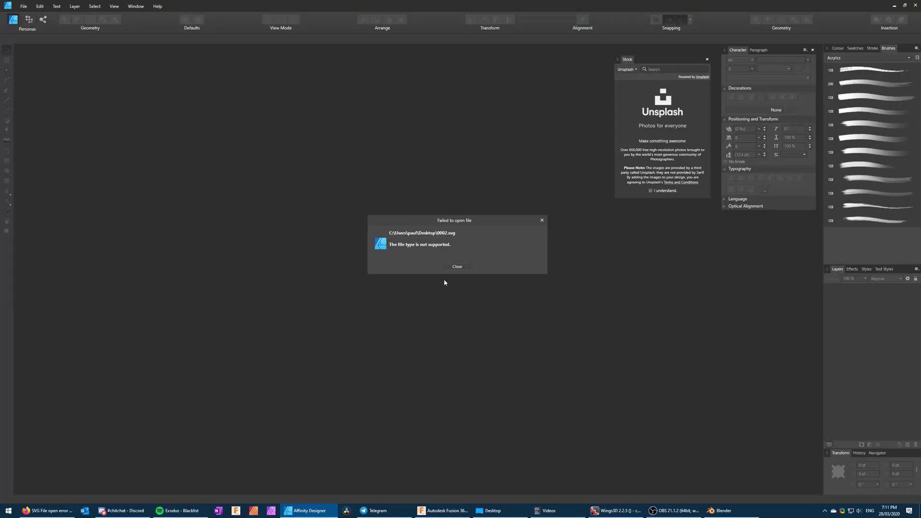
pyautogui.click(450, 283)
# Locate 0002.svg on the Desktop in File Explorer and open it in Notepad++ for editing.
pyautogui.press('super+e')
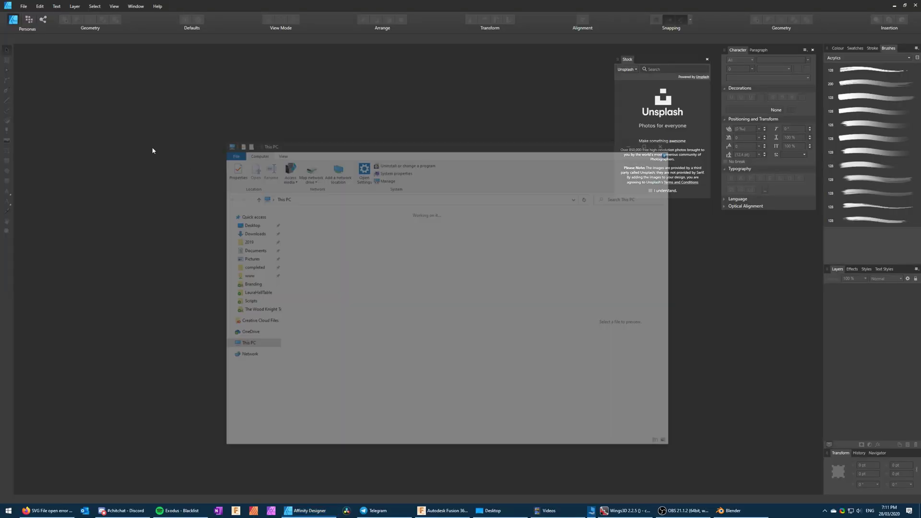
pyautogui.click(247, 224)
pyautogui.click(318, 221)
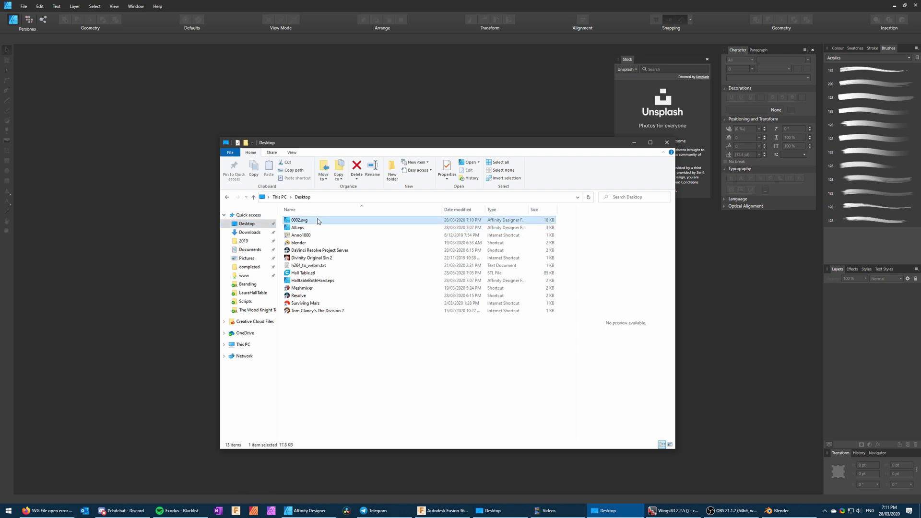
pyautogui.rightClick(318, 220)
pyautogui.click(345, 237)
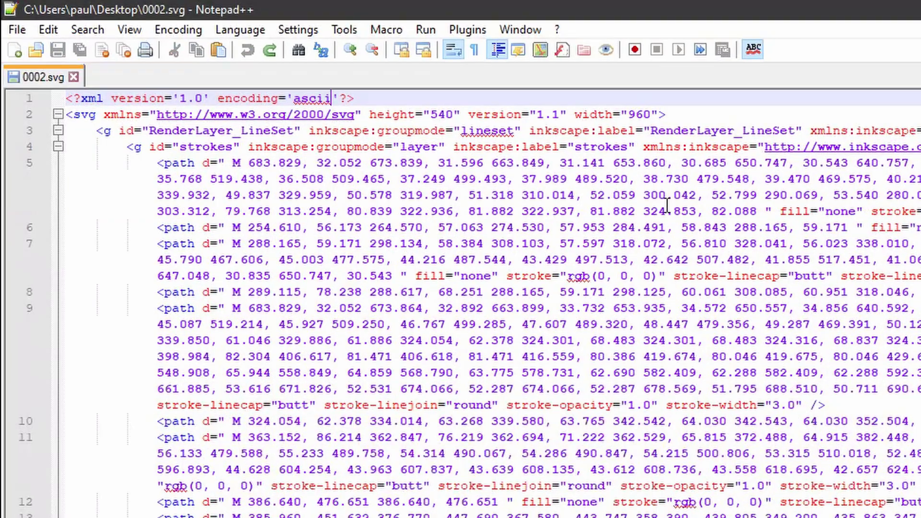
# Replace the ascii encoding in the XML declaration of 0002.svg with a UTF encoding and save the file.
pyautogui.press('BackSpace')
pyautogui.press('BackSpace')
pyautogui.press('BackSpace')
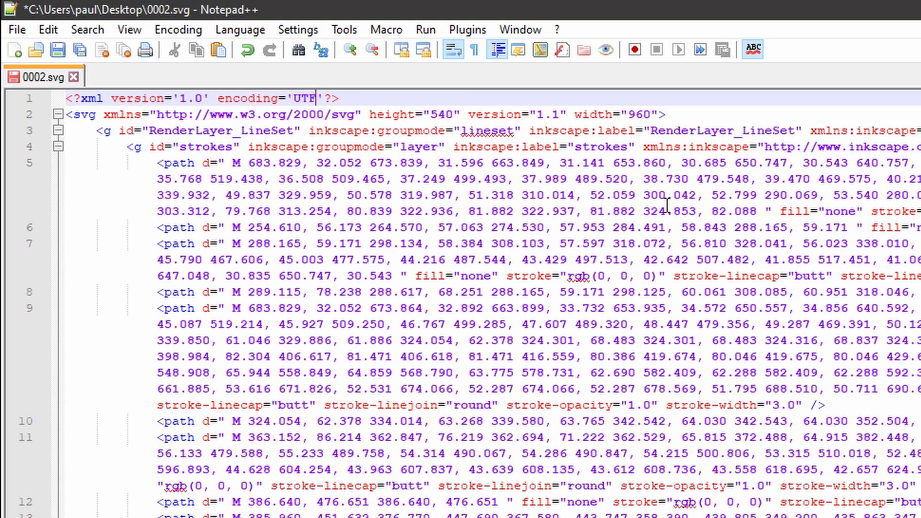
pyautogui.hotkey('ctrl', 's')
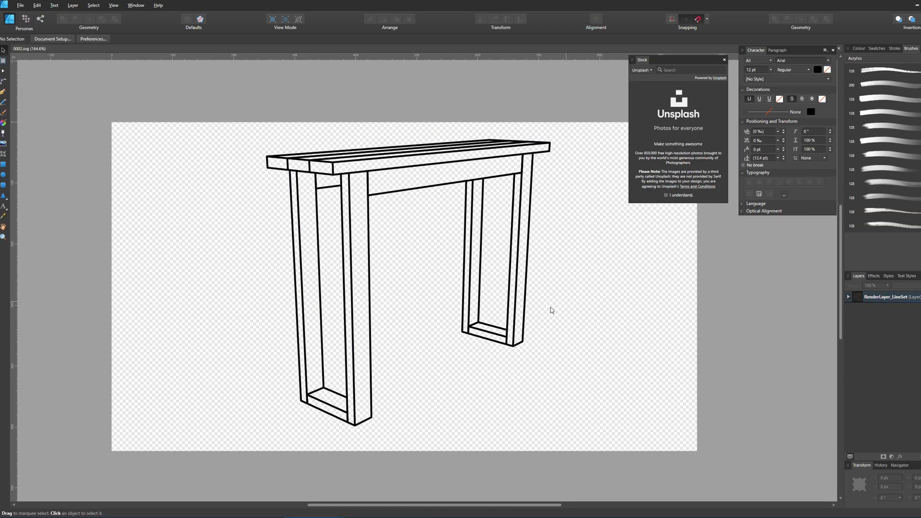
# With 0002.svg open in Affinity Designer, select the table's strokes group and set its stroke width to 1 pt.
pyautogui.click(330, 171)
pyautogui.click(130, 39)
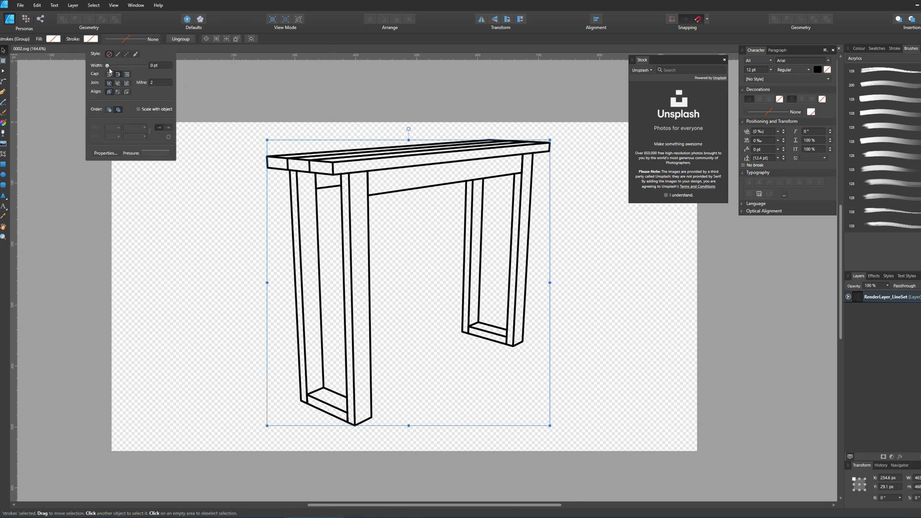
pyautogui.moveTo(117, 66); pyautogui.dragTo(115, 68)
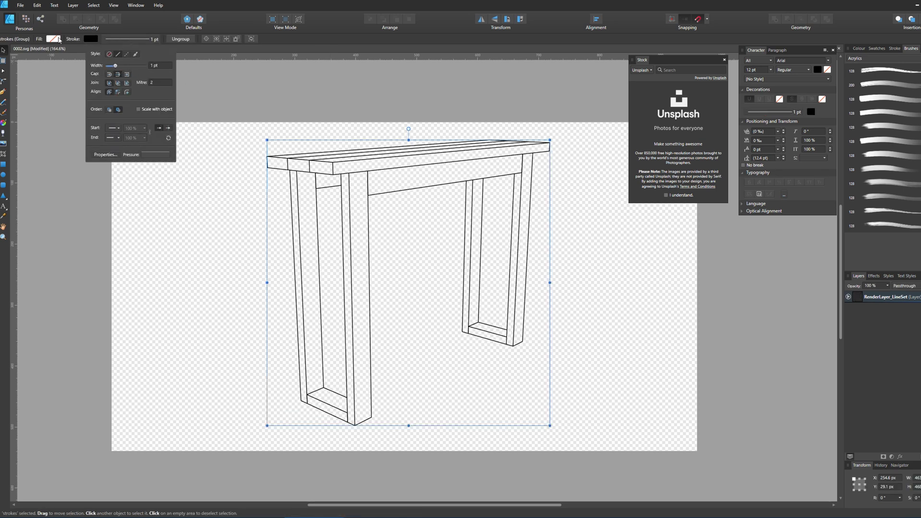
# Try a light grey fill on the table's strokes group, reset the fill to none, and deselect the group.
pyautogui.click(52, 39)
pyautogui.click(59, 84)
pyautogui.click(98, 84)
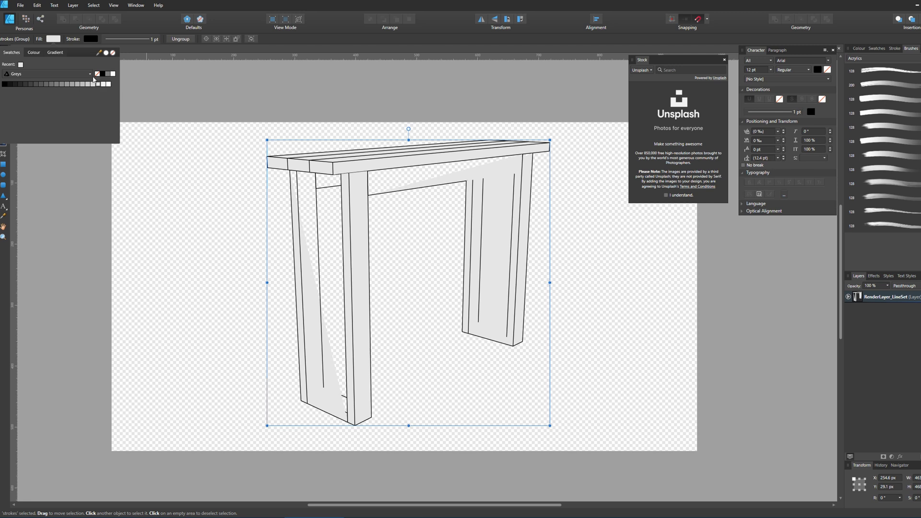
pyautogui.click(97, 74)
pyautogui.click(158, 87)
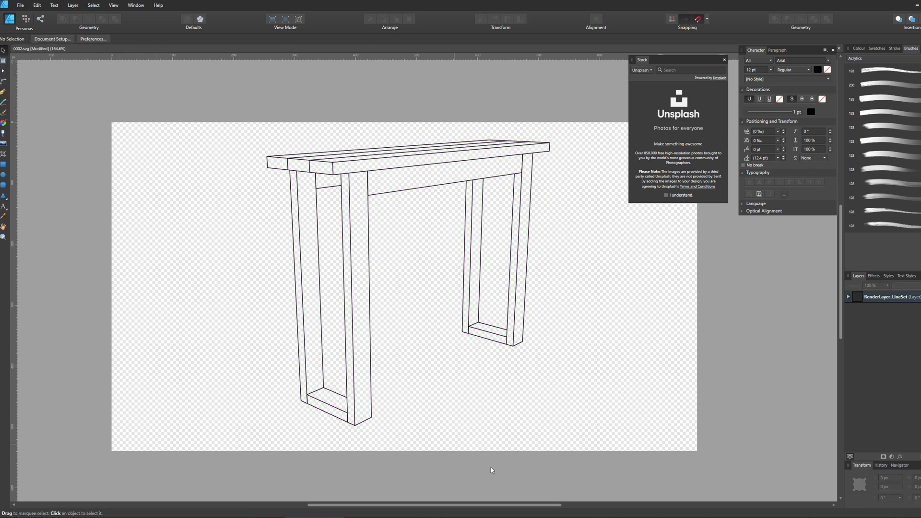